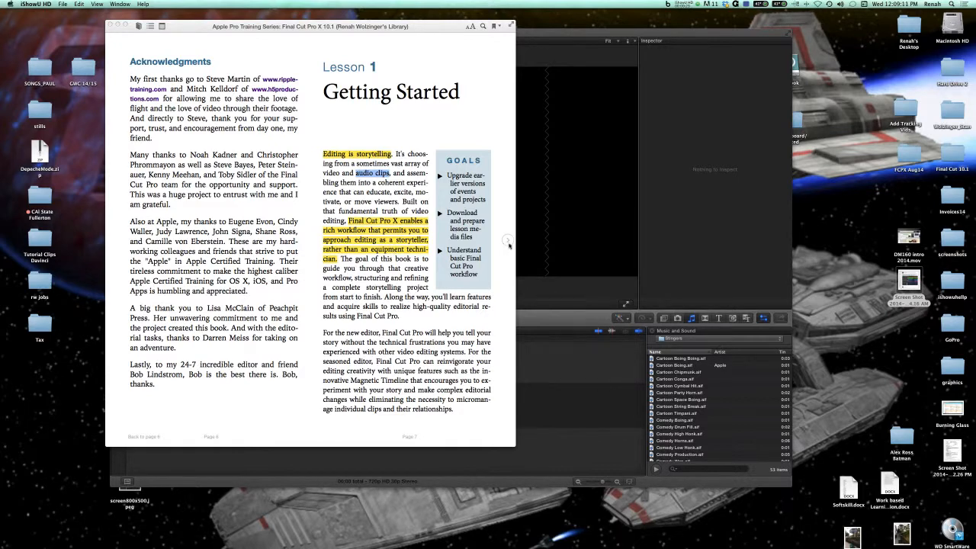
- Page forward through Lesson 1 to the Reference 1.1 and Exercise 1.1.1 pages, enlarging the book window for reading
left_click(507, 242)
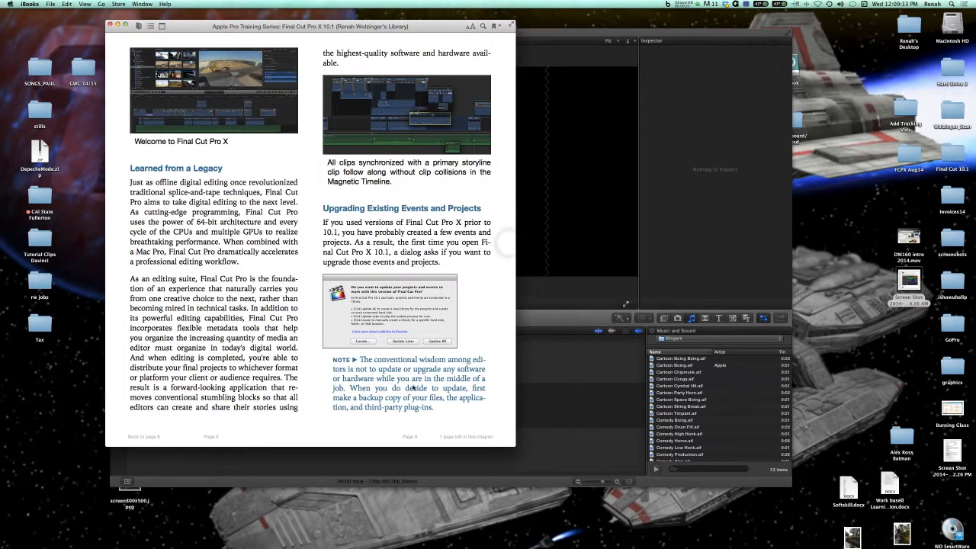
left_click(507, 243)
key("Left")
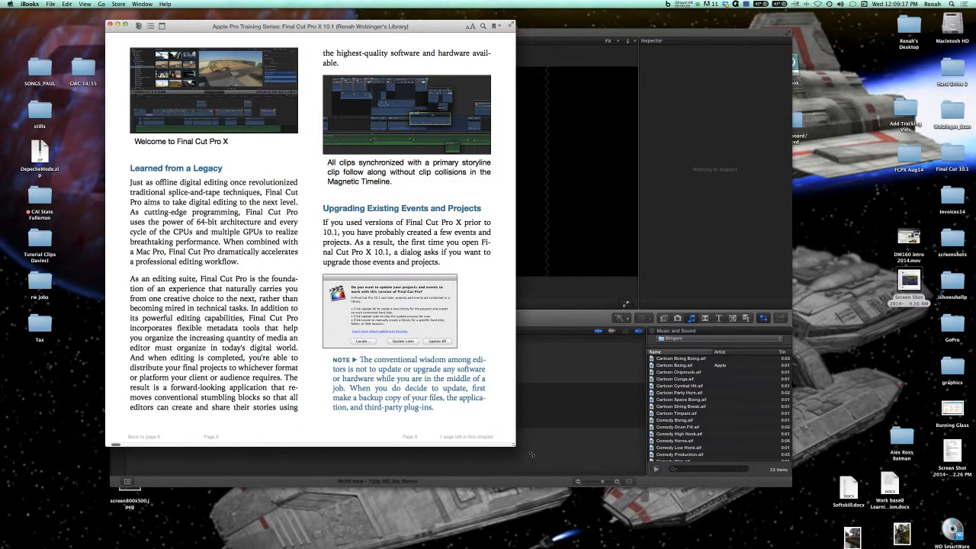
left_click_drag(510, 443, 568, 462)
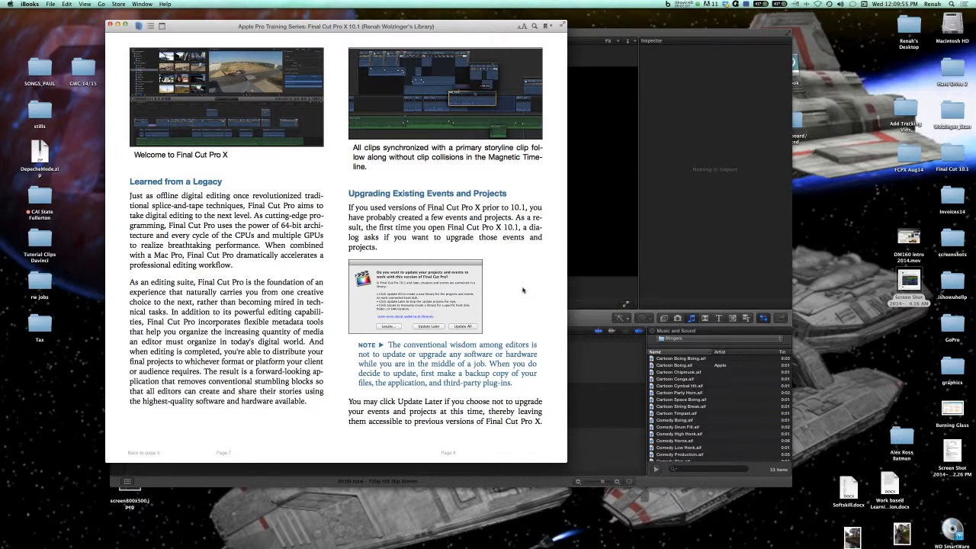
key("Left")
key("Right")
key("Right")
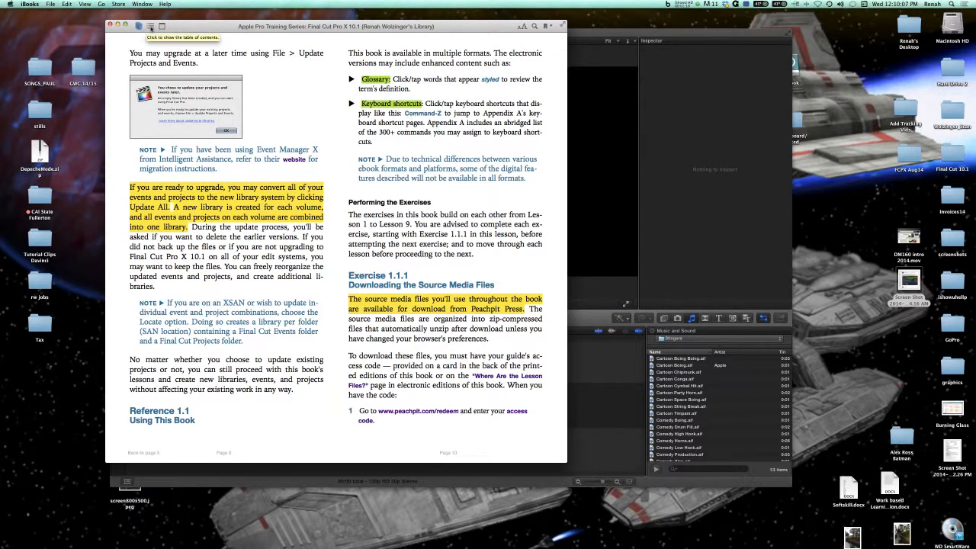
- View the book's table of contents, show the notes beside the pages, and go to Exercise 1.1.2
left_click(150, 26)
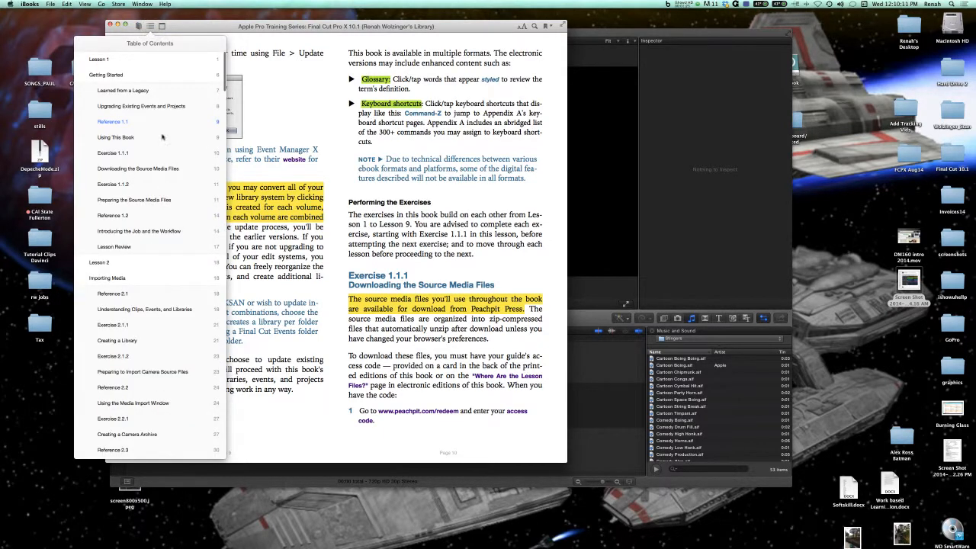
left_click(161, 26)
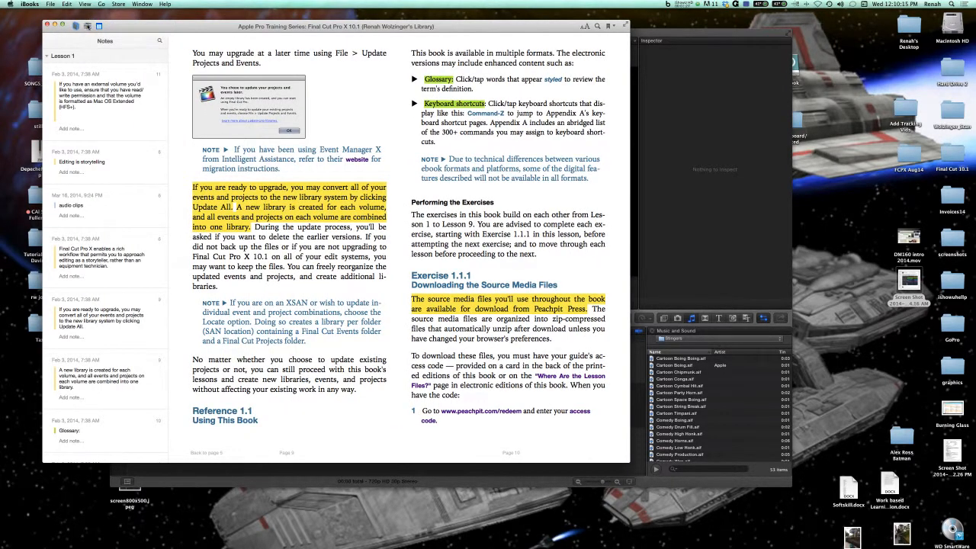
left_click(88, 26)
left_click(88, 26)
scroll(548, 254, "right", 5)
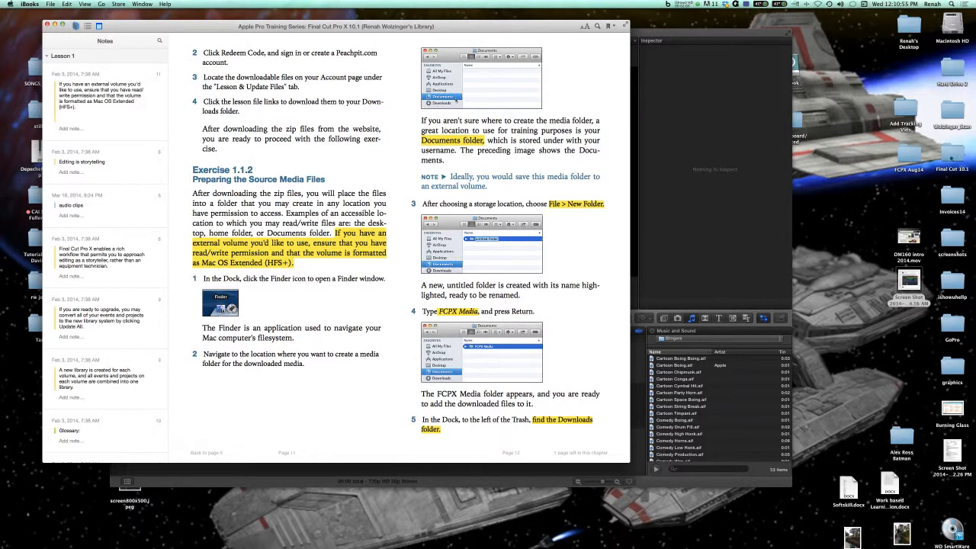
- Open the Final Cut 10.1 desktop folder in Finder and examine the LV Import and LV SFX folders inside LV1
double_click(950, 155)
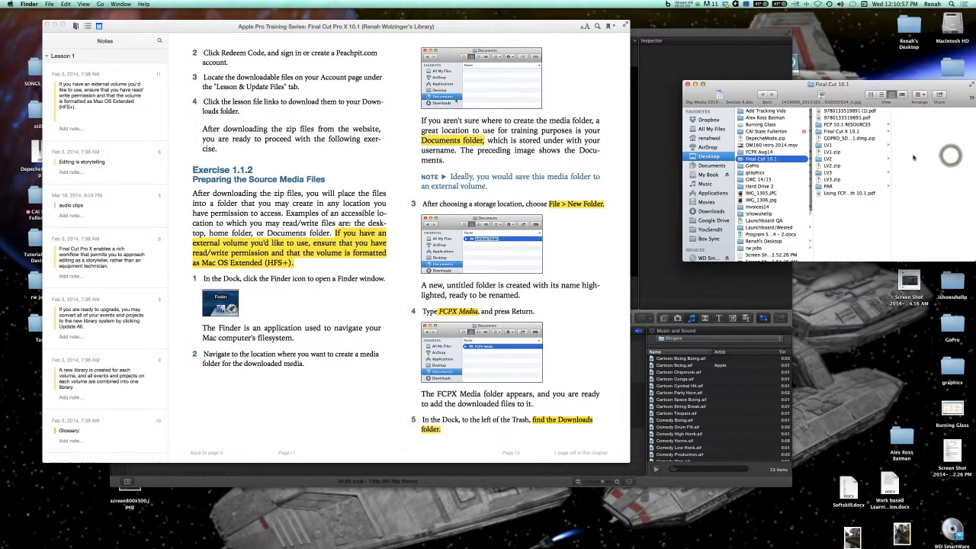
left_click(845, 146)
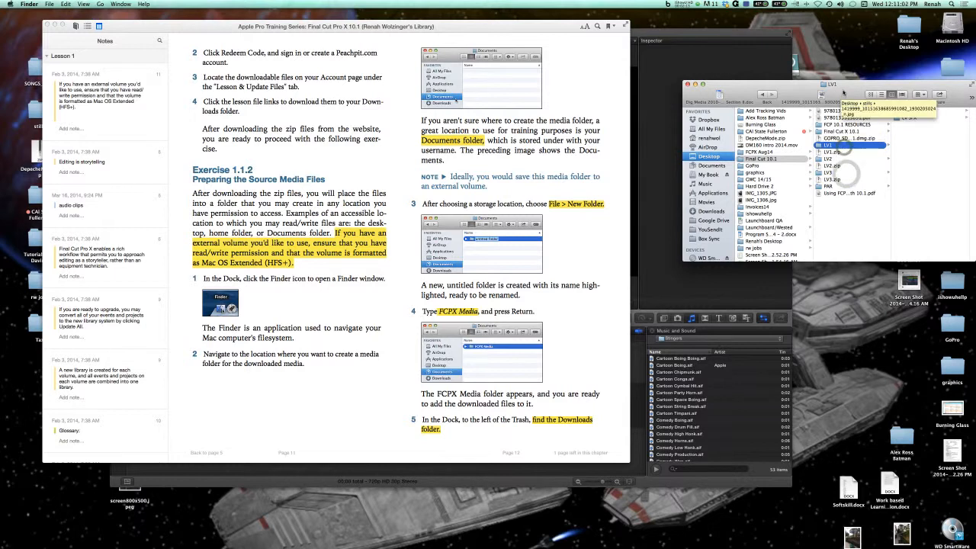
left_click_drag(842, 96, 541, 105)
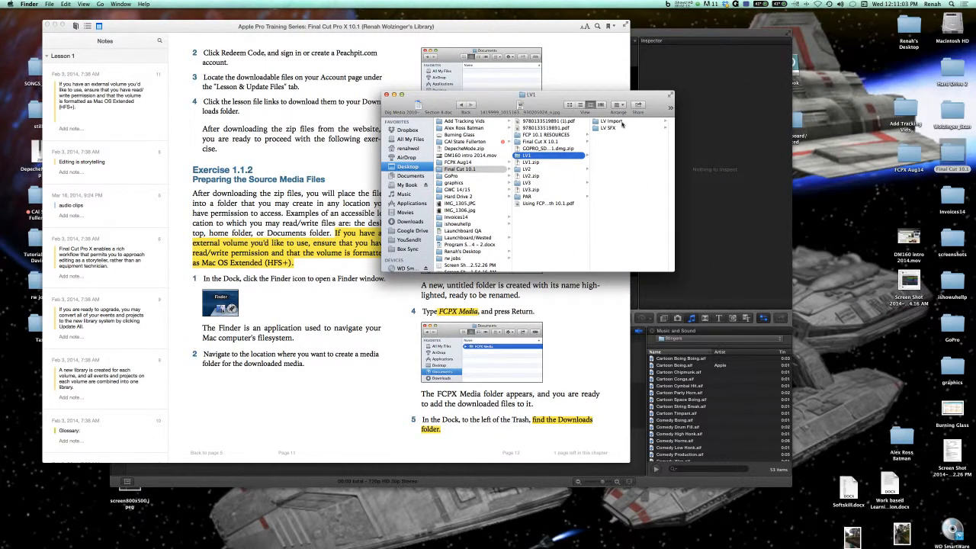
left_click(619, 122)
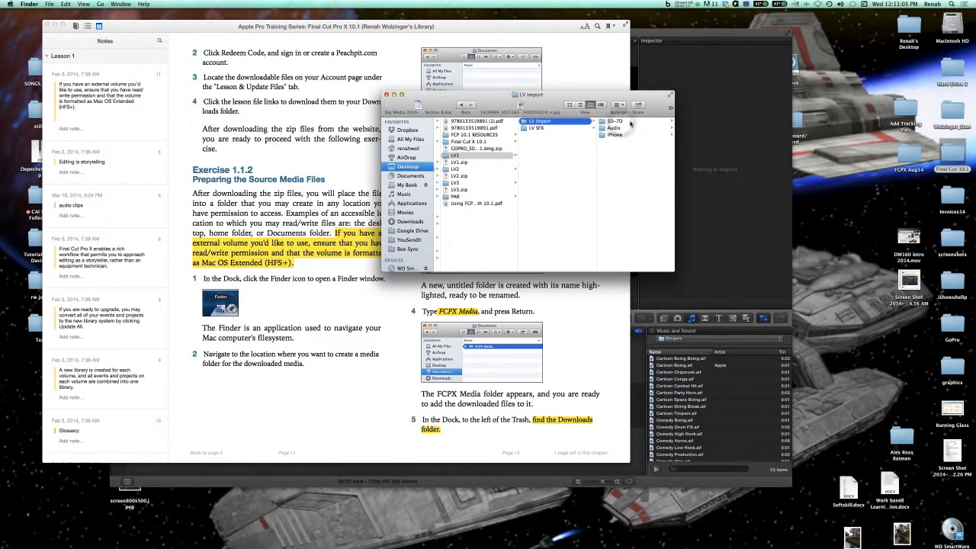
left_click(621, 122)
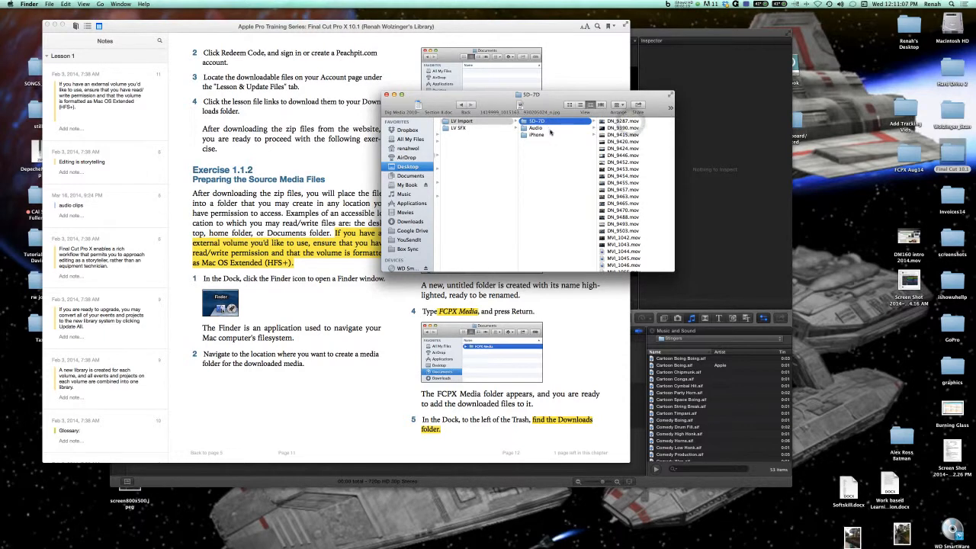
left_click(550, 134)
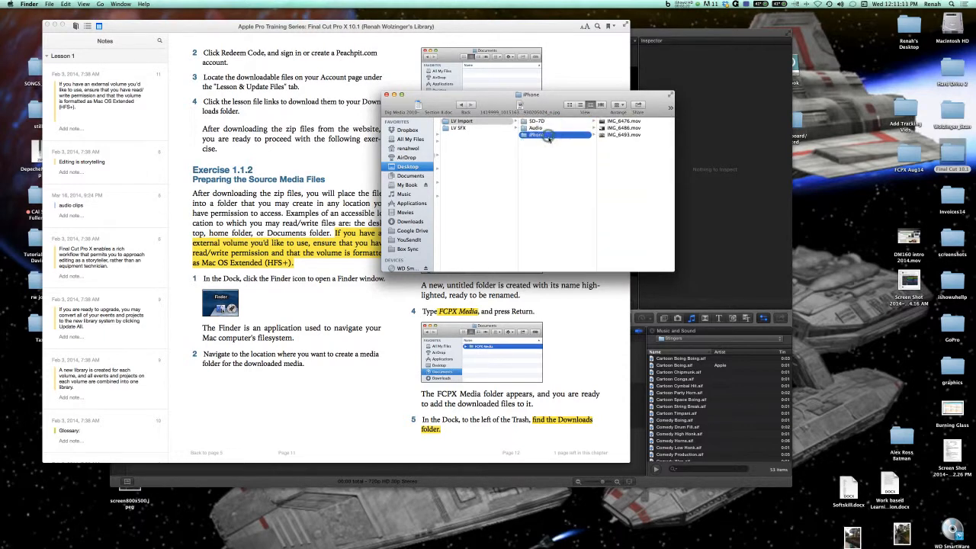
left_click(481, 130)
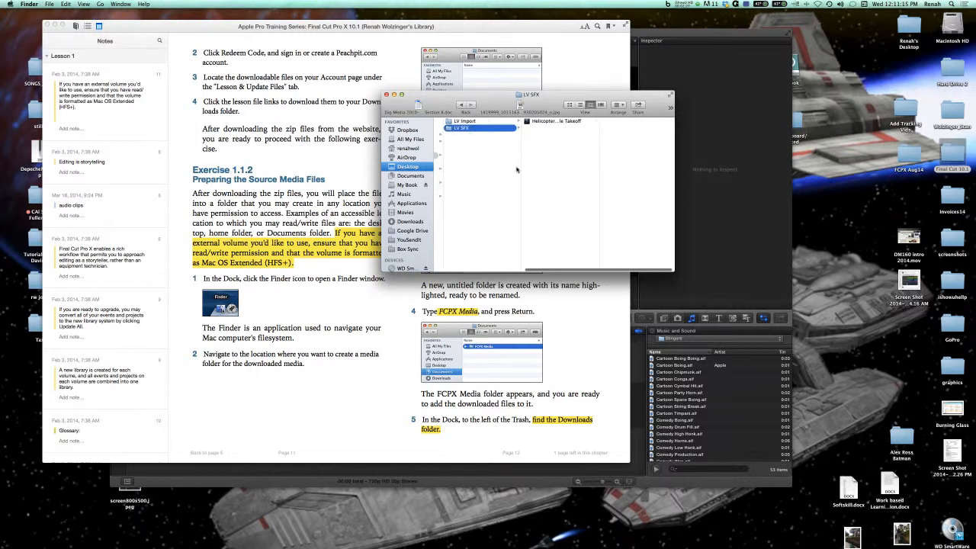
- Examine the LV Aerials folder inside LV2 and the Extras folder's Sync subfolder inside LV3
scroll(557, 272, "left", 5)
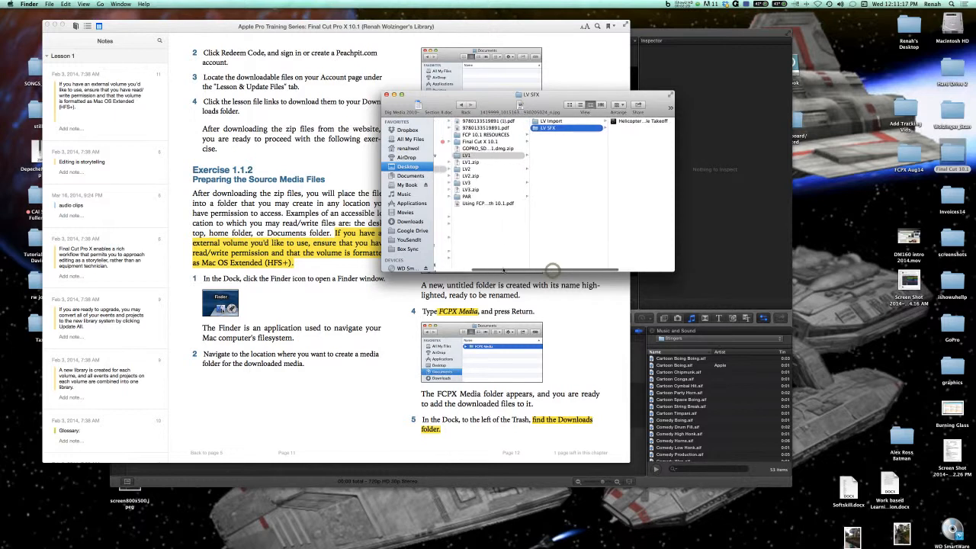
left_click(500, 171)
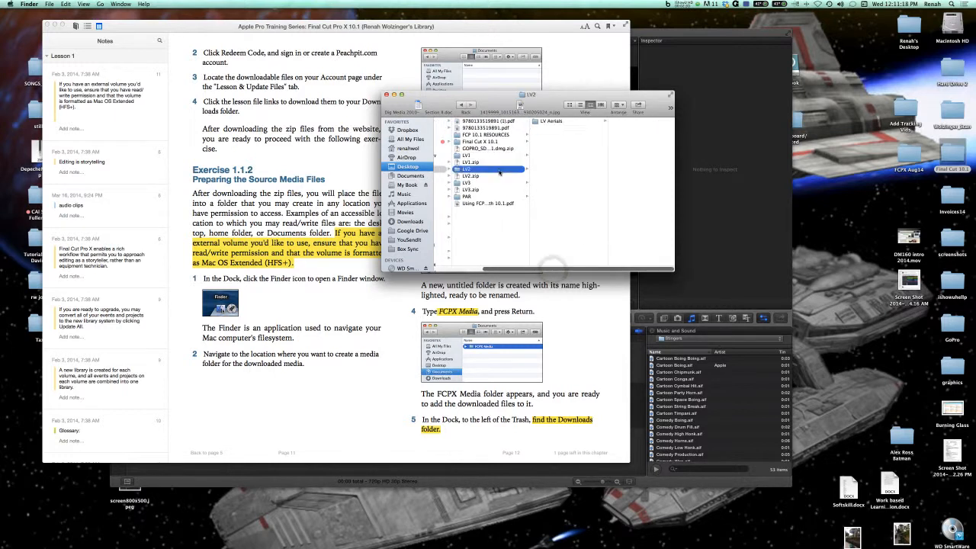
left_click(568, 122)
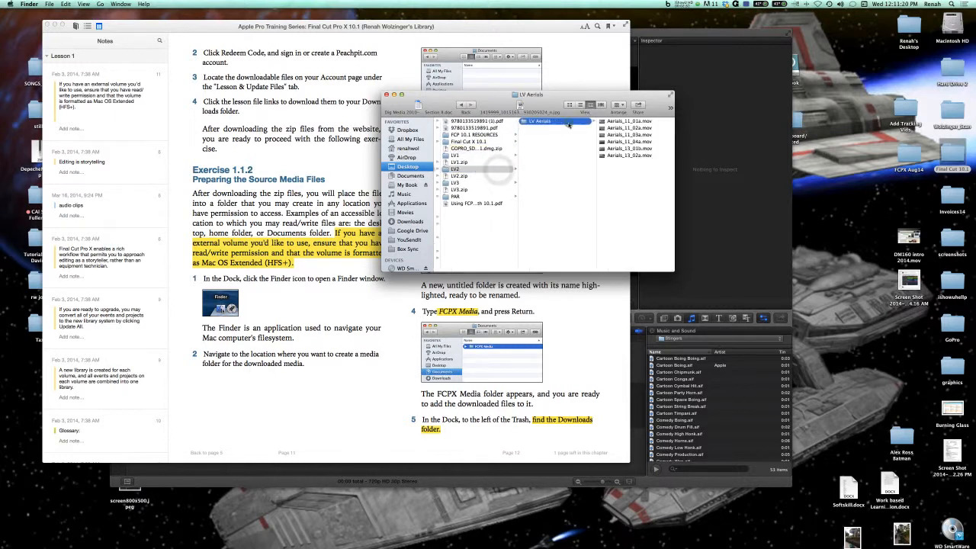
left_click(482, 185)
left_click(549, 122)
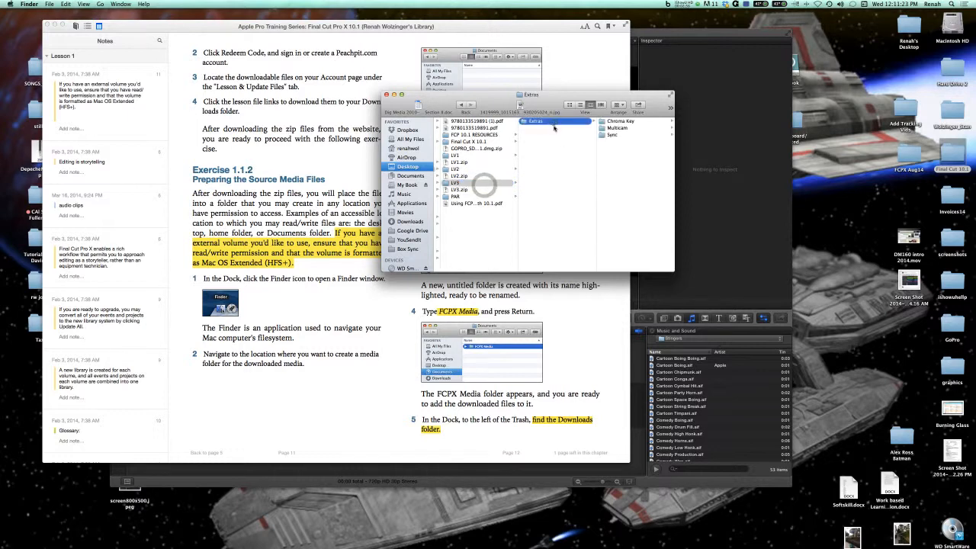
left_click(627, 136)
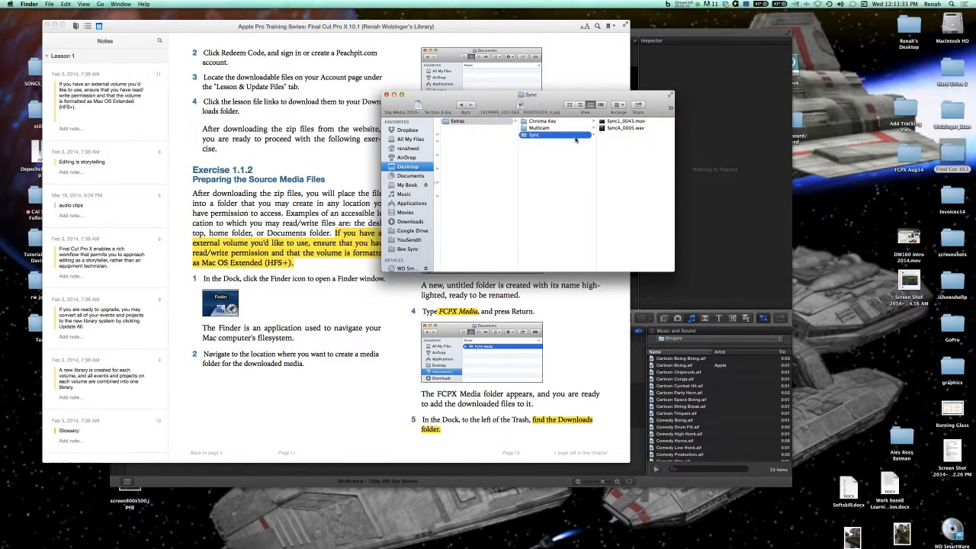
- Move the Finder window off the book pages so the Exercise 1.1.2 instructions can be read
scroll(497, 169, "left", 5)
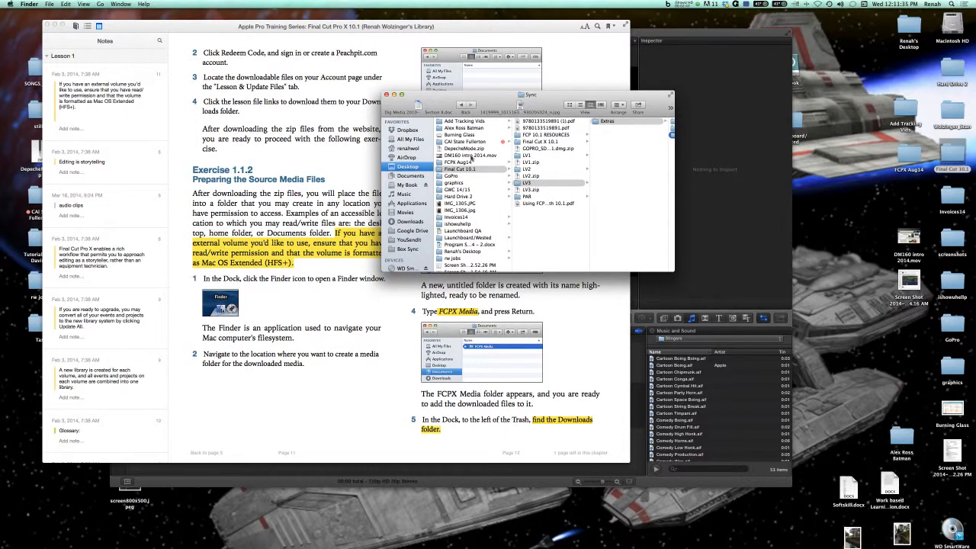
left_click_drag(398, 100, 650, 129)
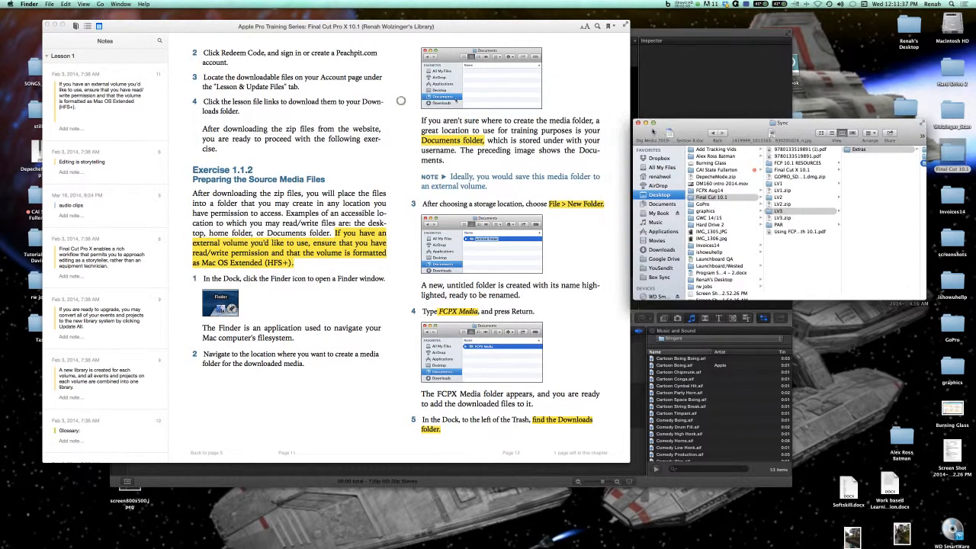
left_click(570, 299)
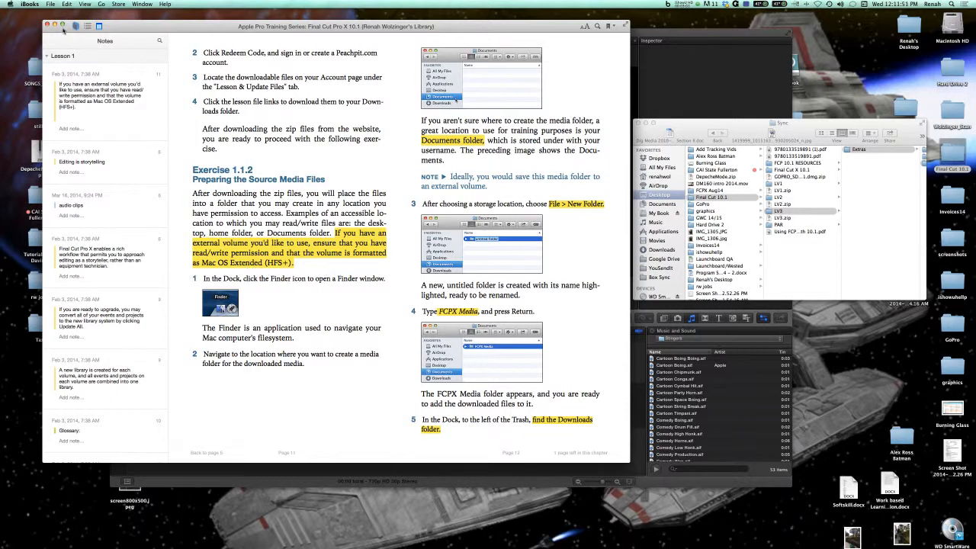
left_click(244, 15)
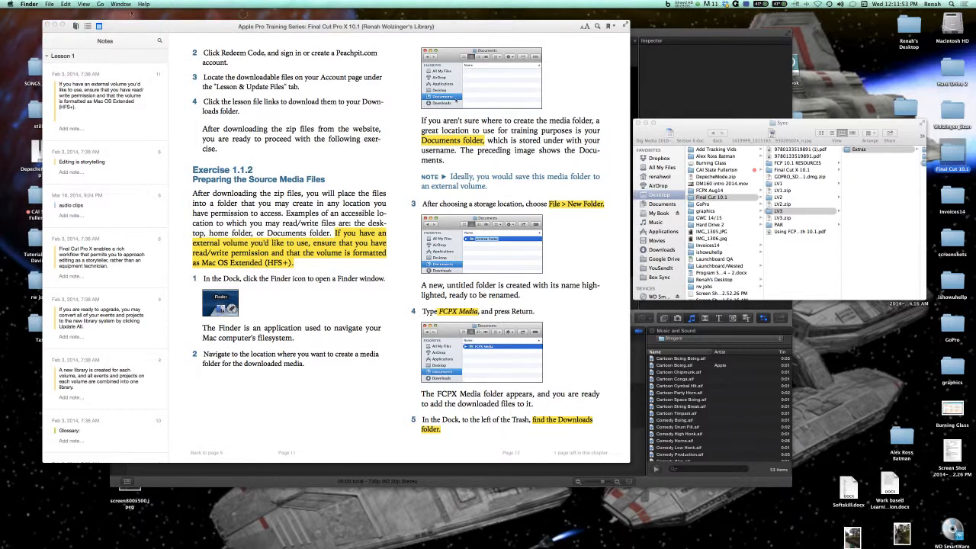
- Open the detailed About This Mac information, view the storage overview, and launch Disk Utility from it
left_click(10, 4)
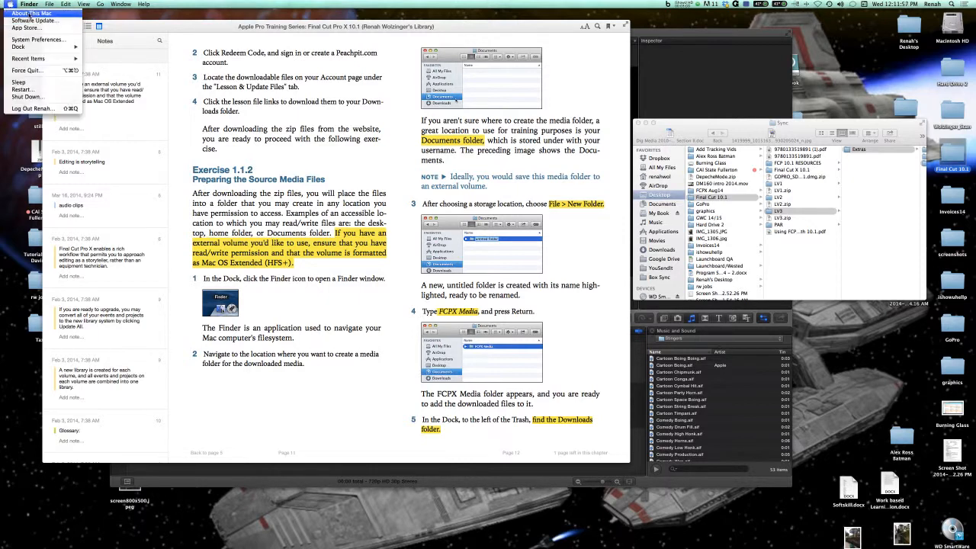
left_click(31, 13)
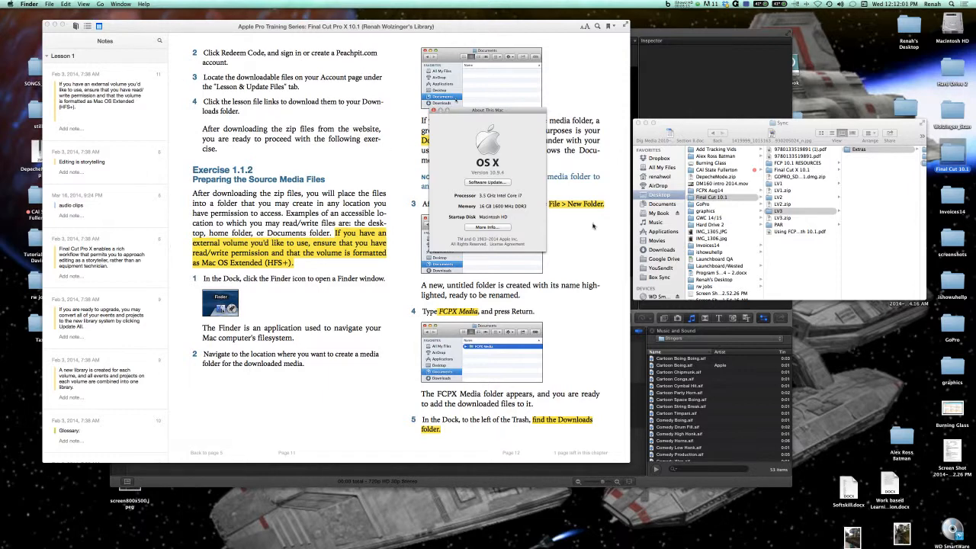
left_click(485, 227)
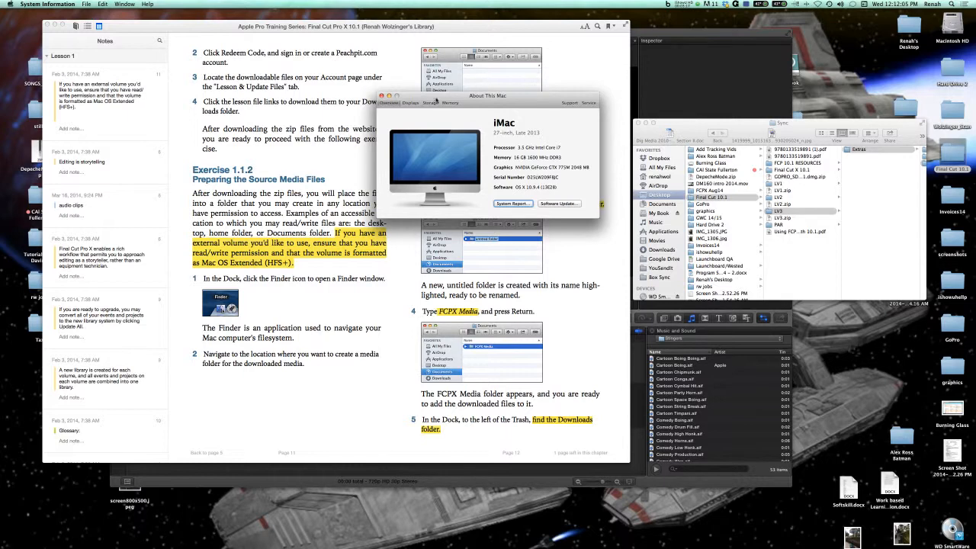
left_click(431, 103)
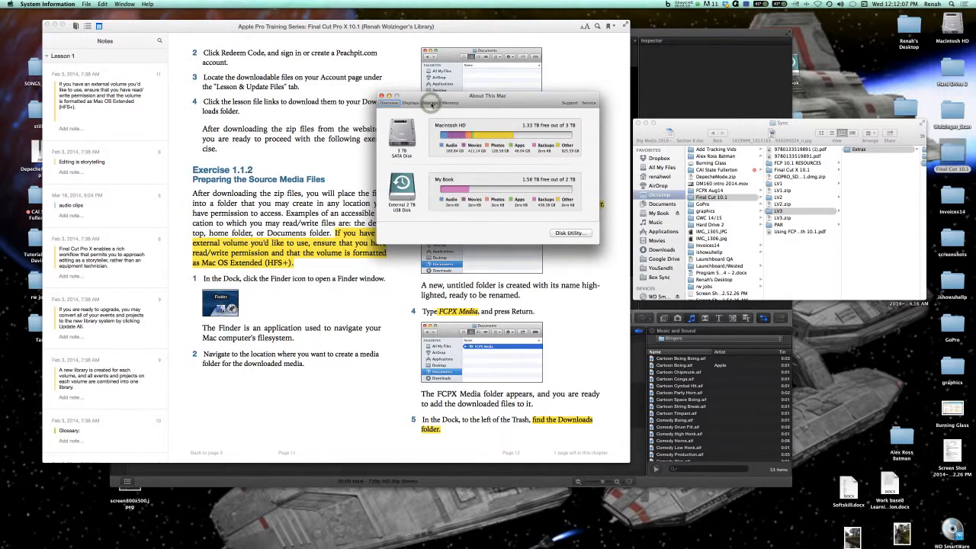
left_click(564, 233)
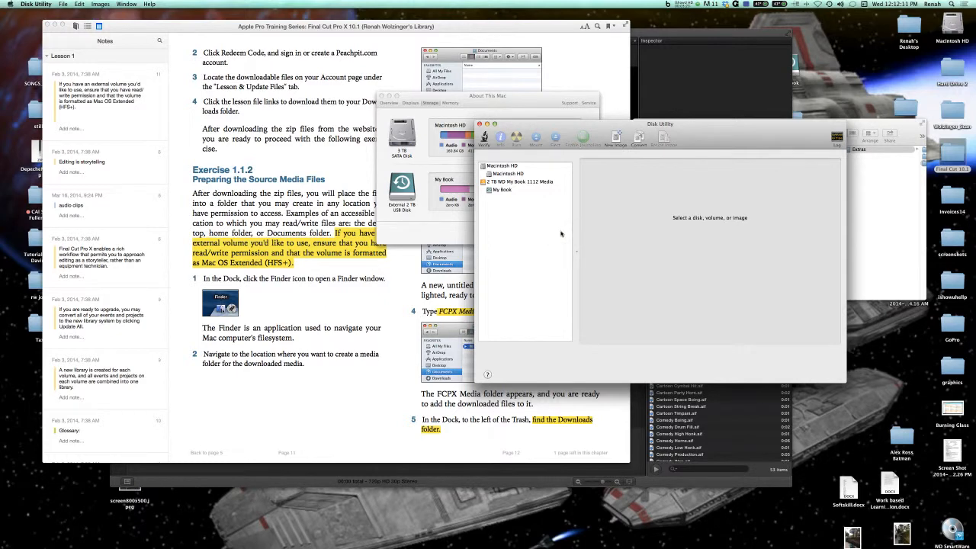
- Inspect the Macintosh HD and My Book volumes, and review the erase format options for My Book
left_click(531, 175)
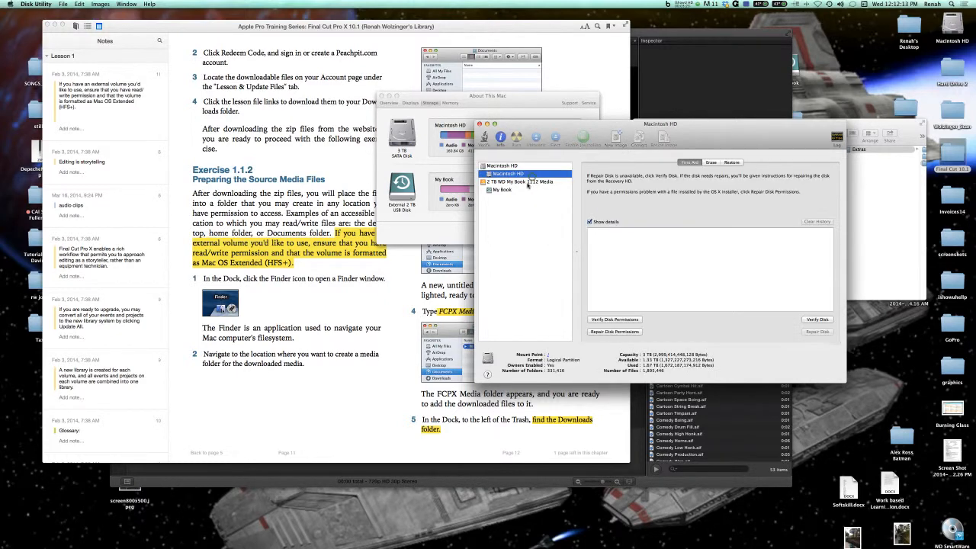
left_click(524, 190)
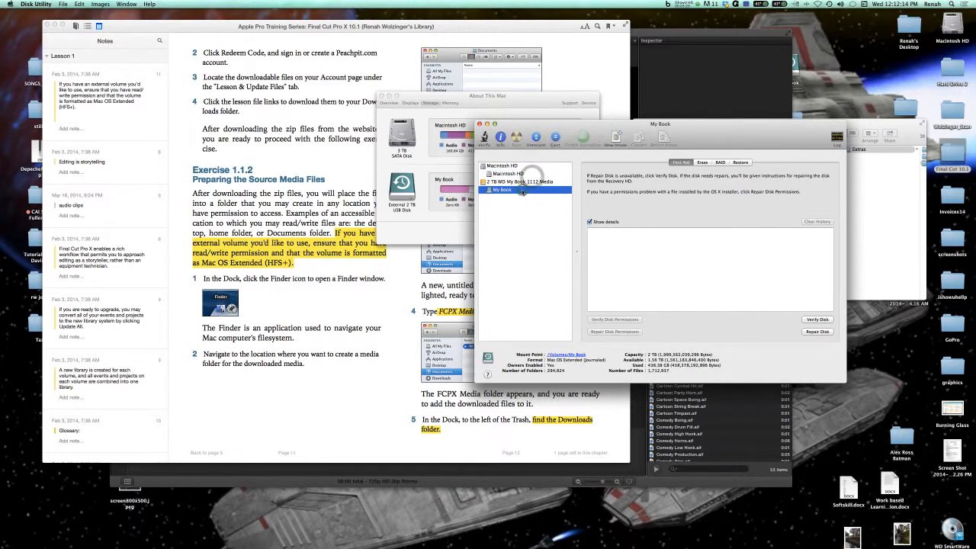
left_click(702, 163)
left_click(727, 239)
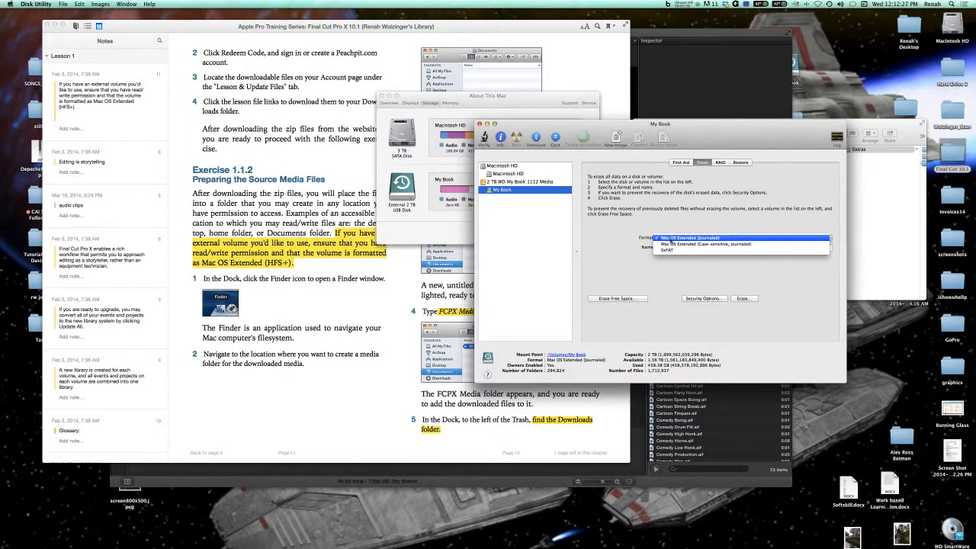
left_click(715, 215)
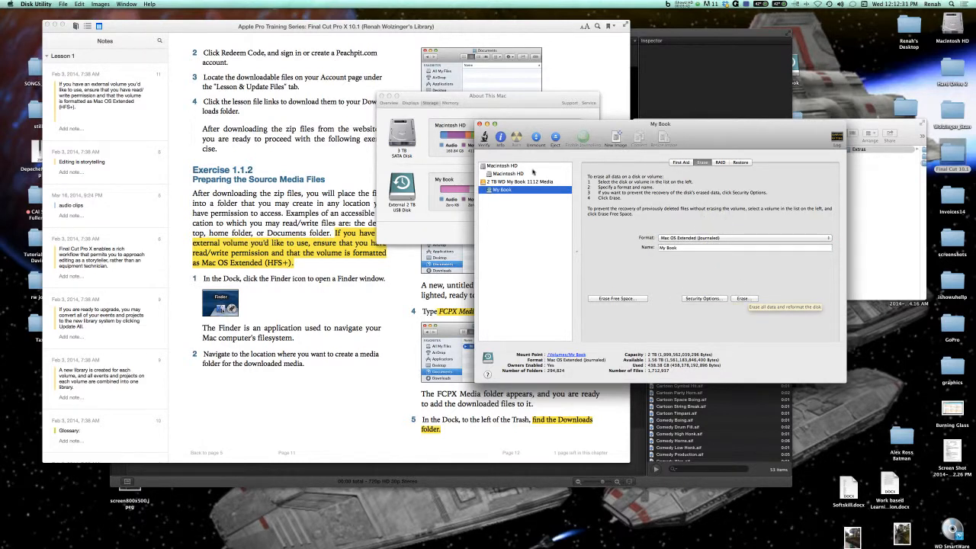
- Check the Macintosh HD volume's details and close Disk Utility
left_click(679, 163)
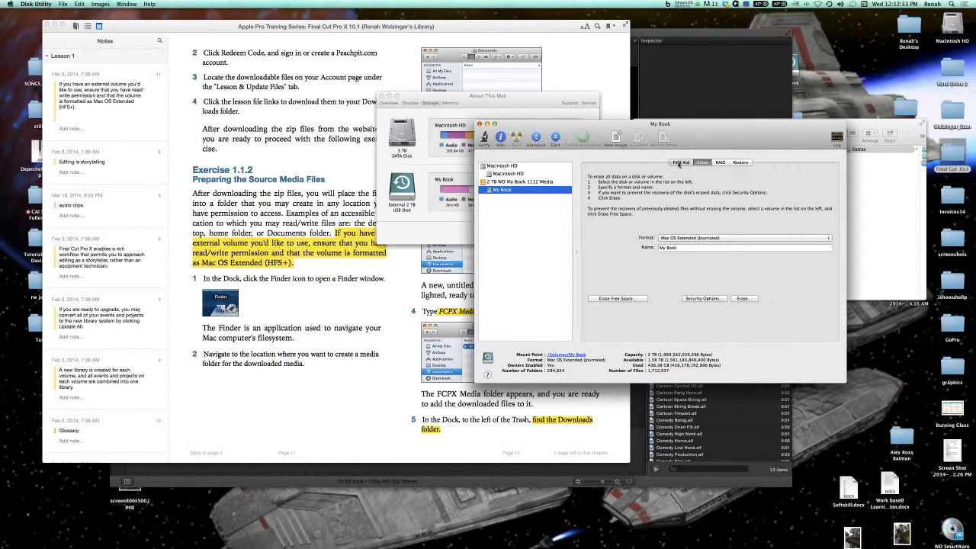
left_click(528, 174)
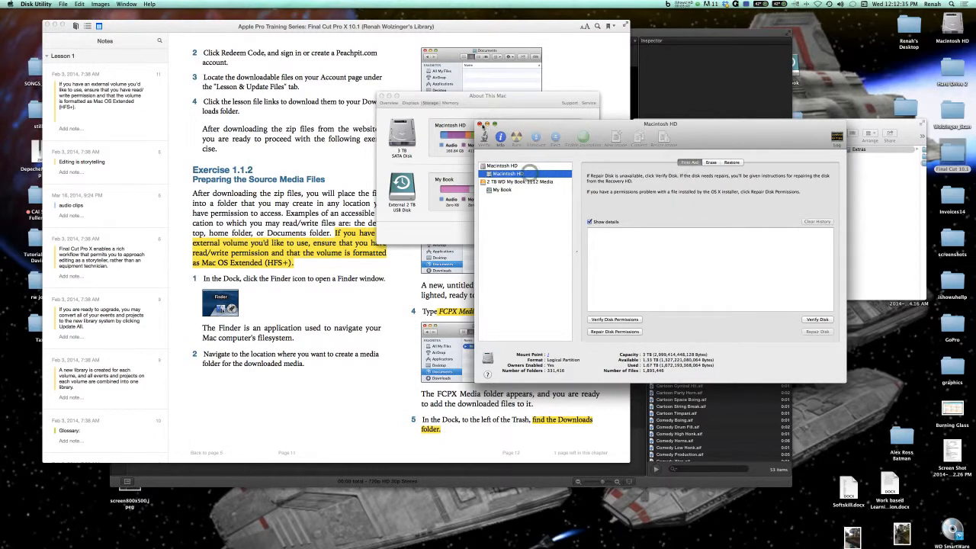
left_click(480, 123)
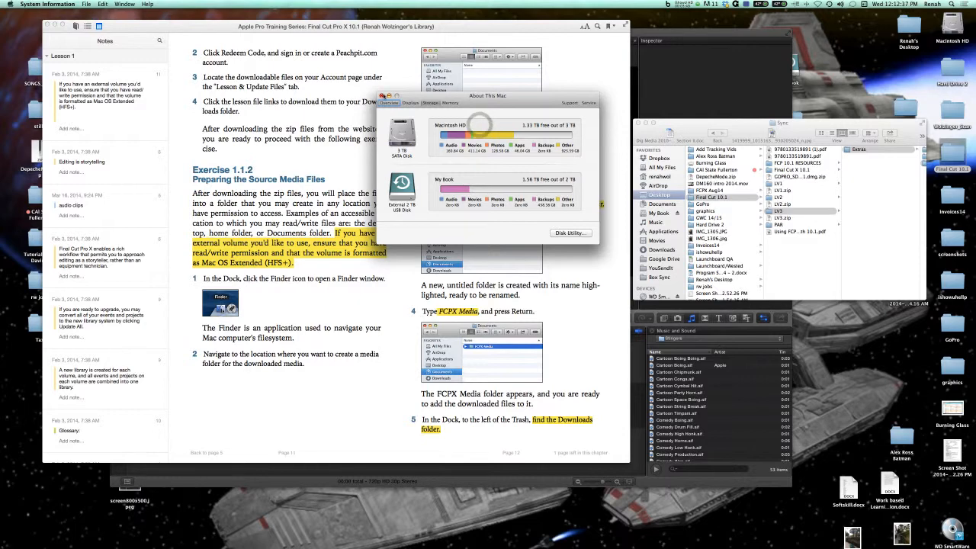
- Close the About This Mac window and page ahead in the book to the Learning the Workflow section
left_click(382, 96)
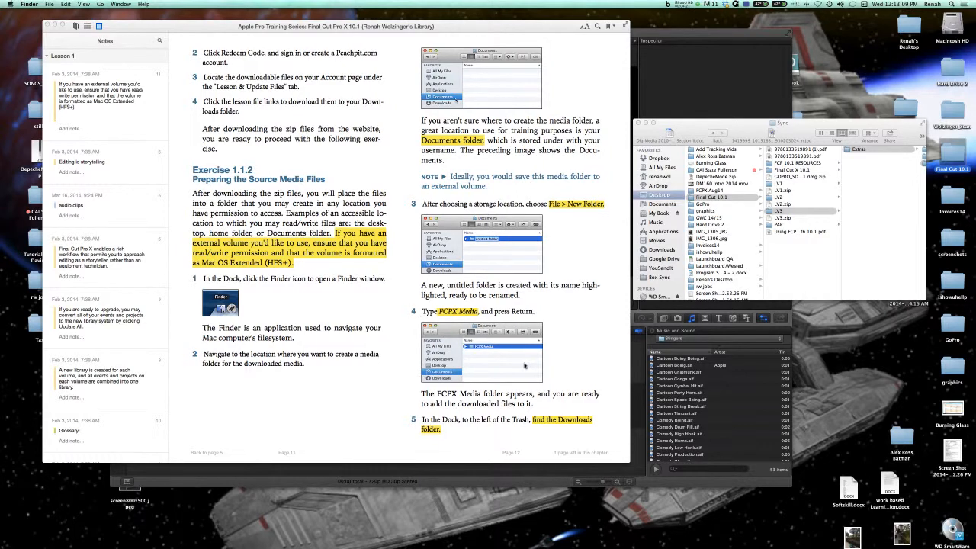
key("Right")
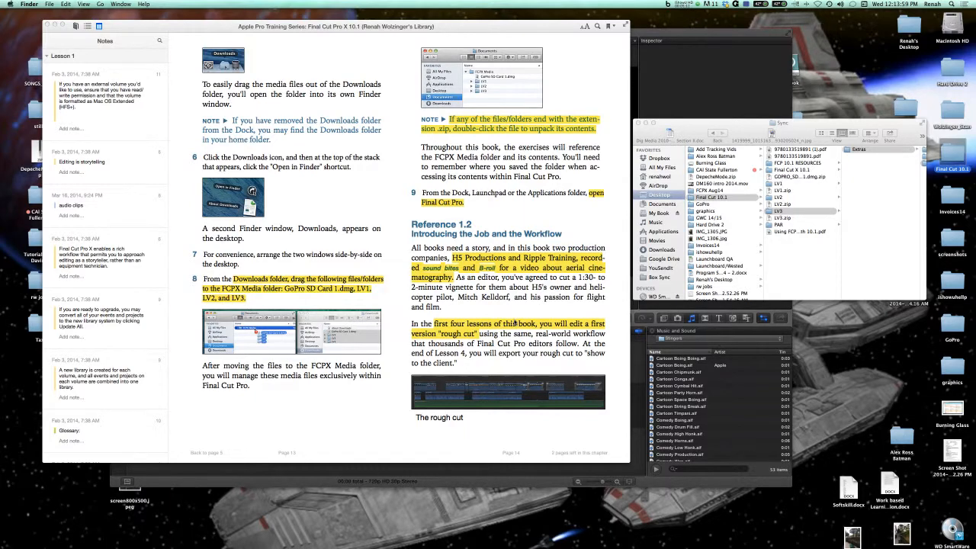
key("Left")
key("Right")
key("Right")
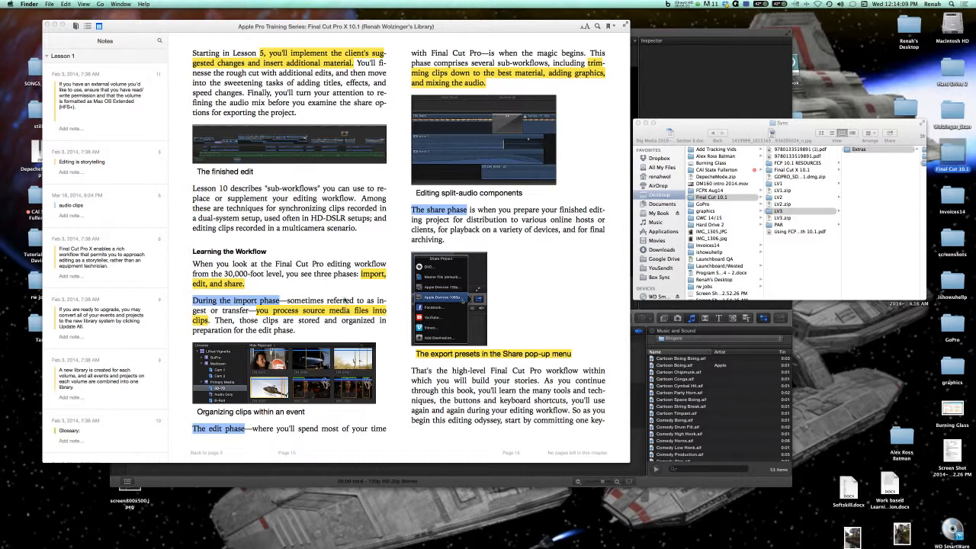
- Switch to Final Cut Pro and view the Lifted library's properties and its list of events
left_click(686, 93)
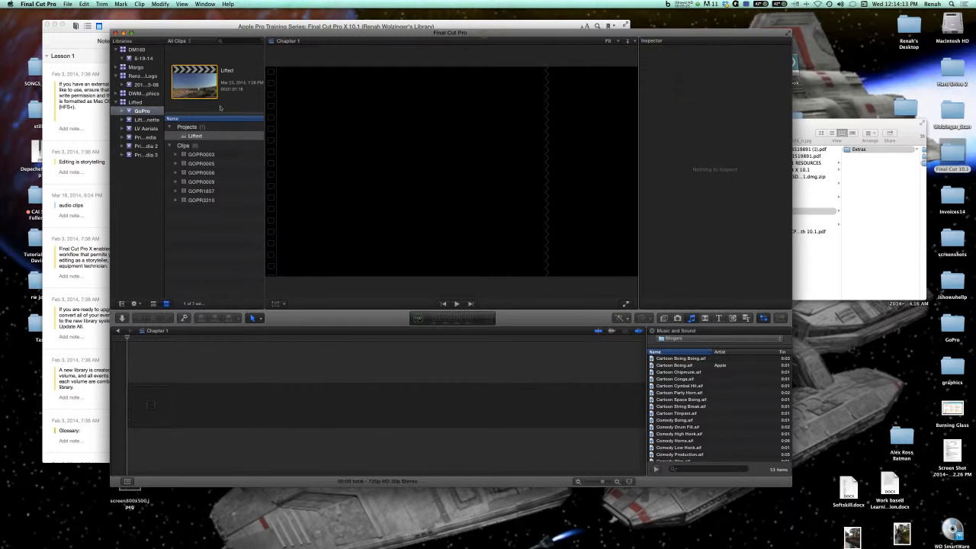
left_click(135, 101)
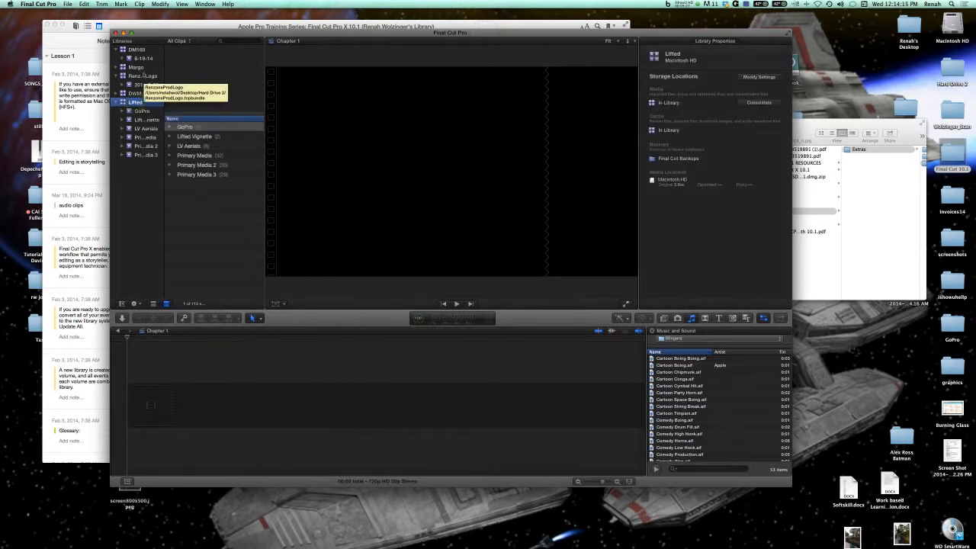
left_click(197, 138)
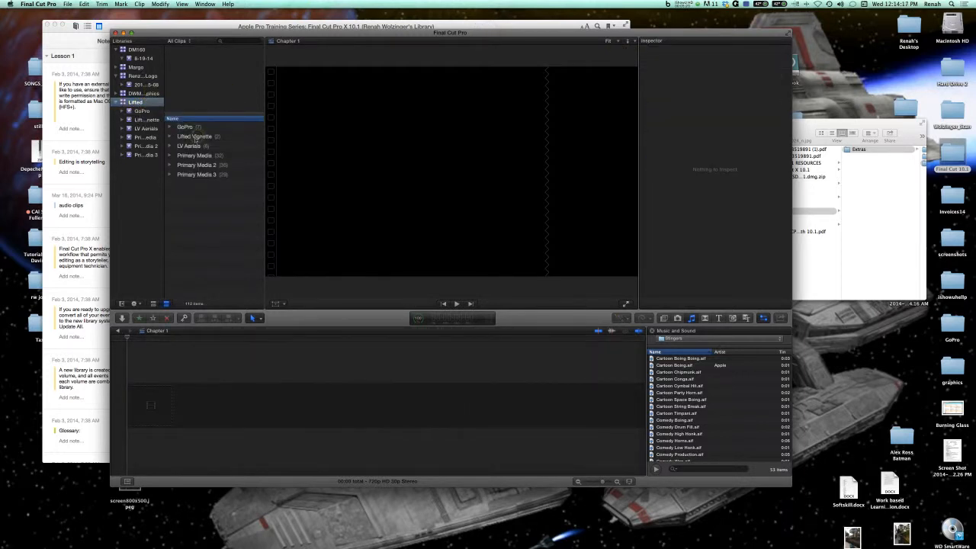
left_click(122, 102)
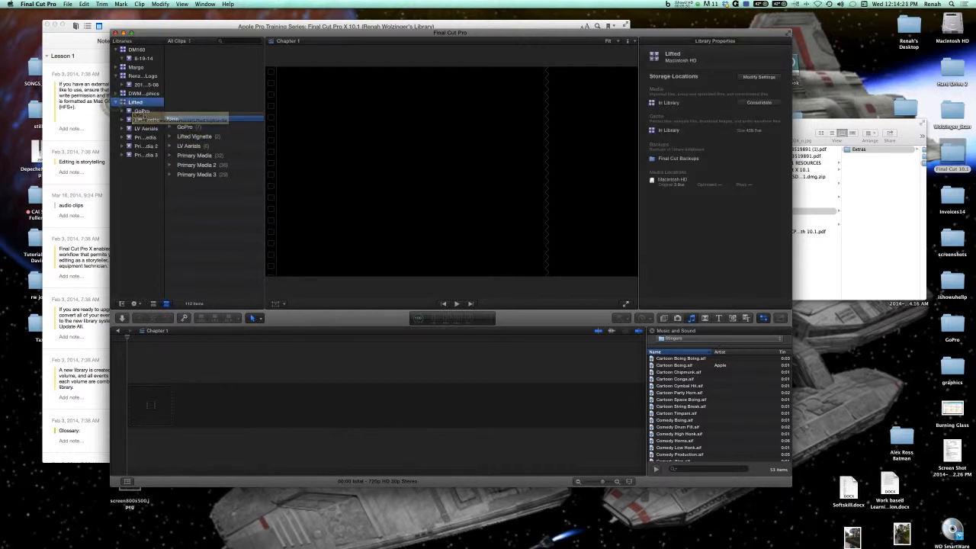
- Browse the Lifted library's GoPro, Lifted Vignette, LV Aerials and Primary Media events, ending on GoPro
left_click(142, 111)
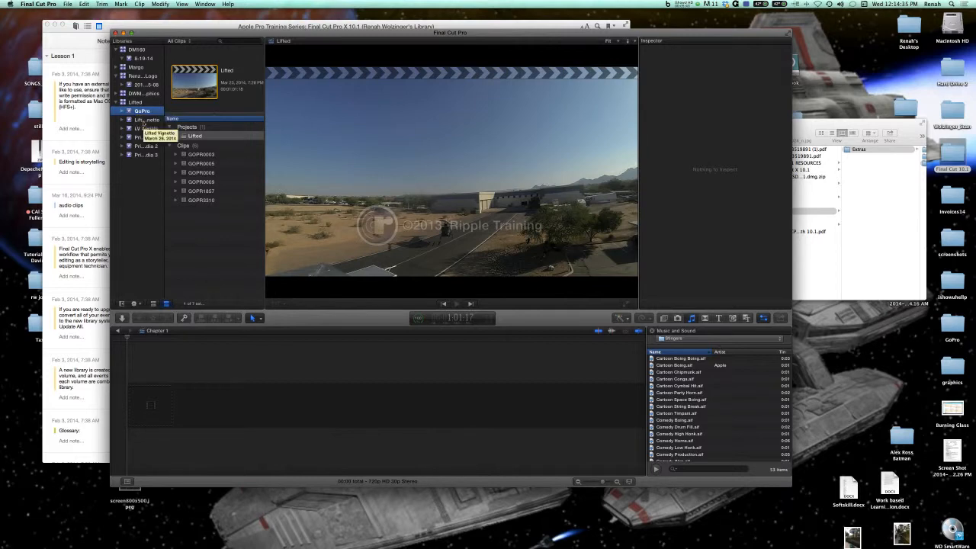
left_click(143, 121)
left_click(143, 128)
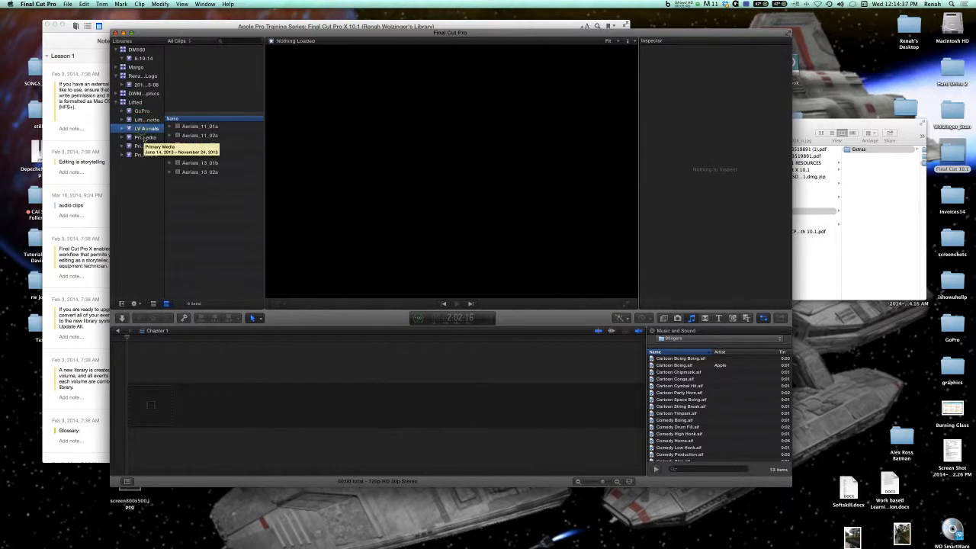
left_click(142, 137)
left_click(138, 111)
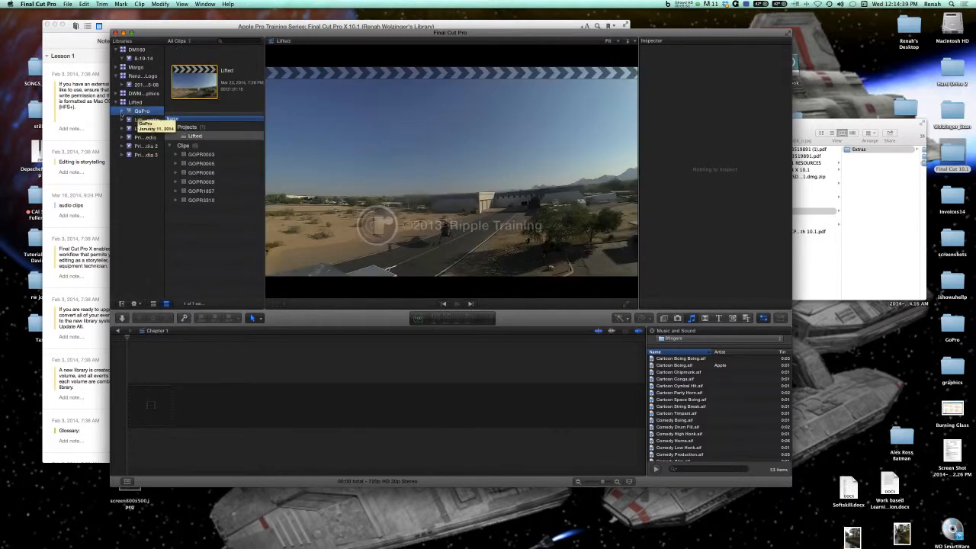
- Expand the GoPro event and view its Hover and In Flight keyword collections, including the GOPR0005 clip
left_click(121, 111)
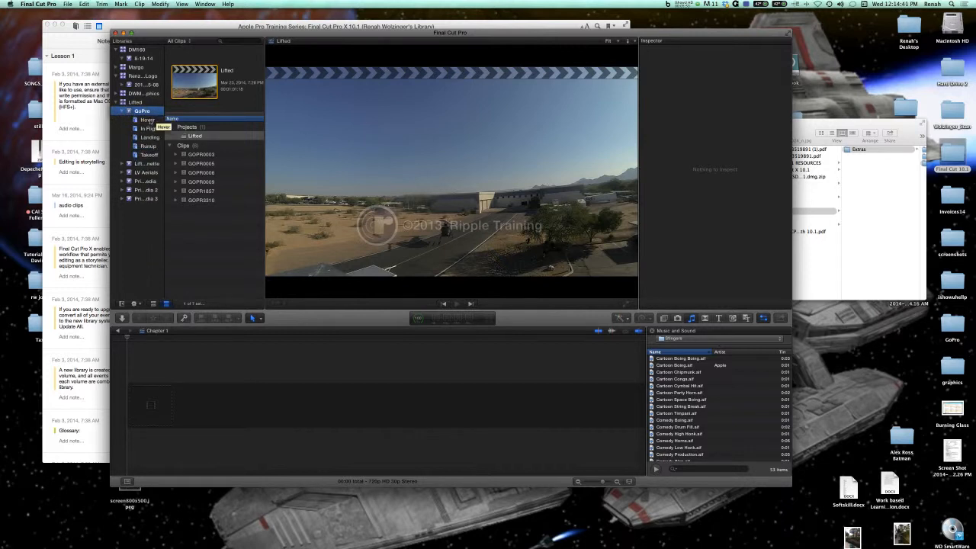
left_click(148, 120)
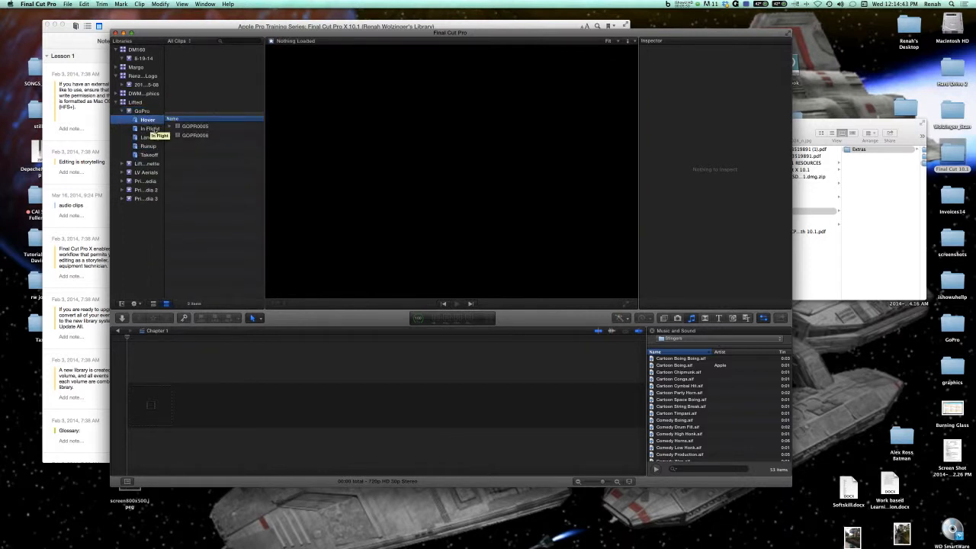
left_click(151, 130)
left_click(150, 121)
left_click(195, 126)
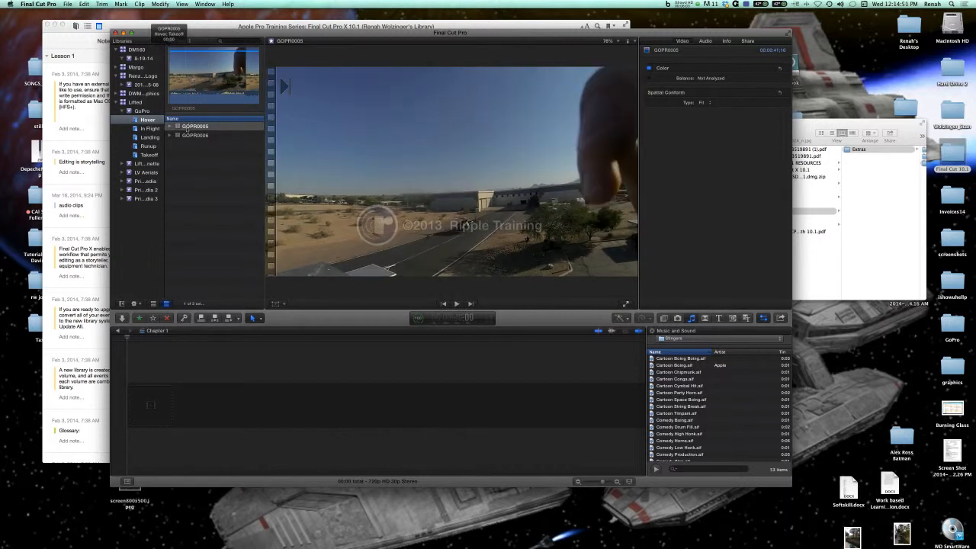
left_click(157, 129)
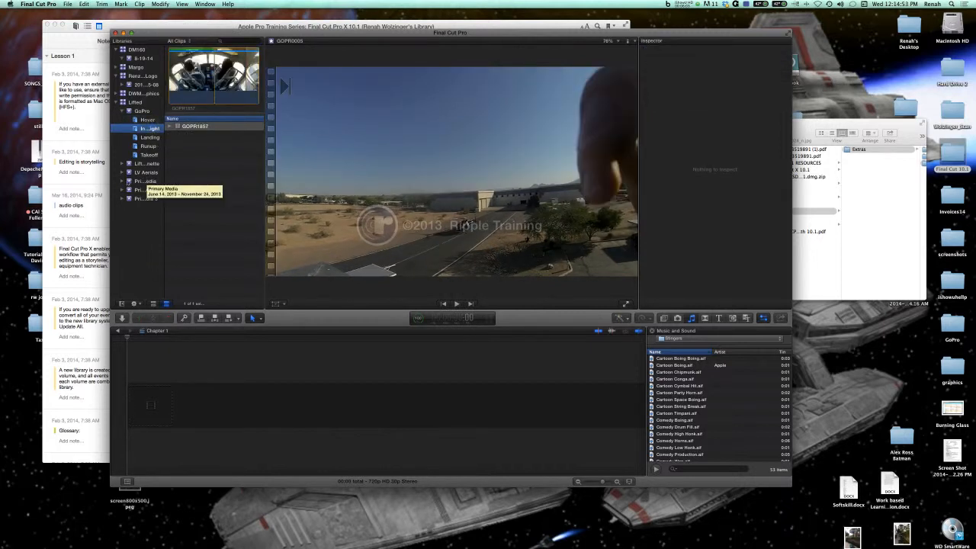
- Expand the LV Aerials event and view the Aerials_11_01a clip in its keyword collection
left_click(122, 172)
left_click(141, 181)
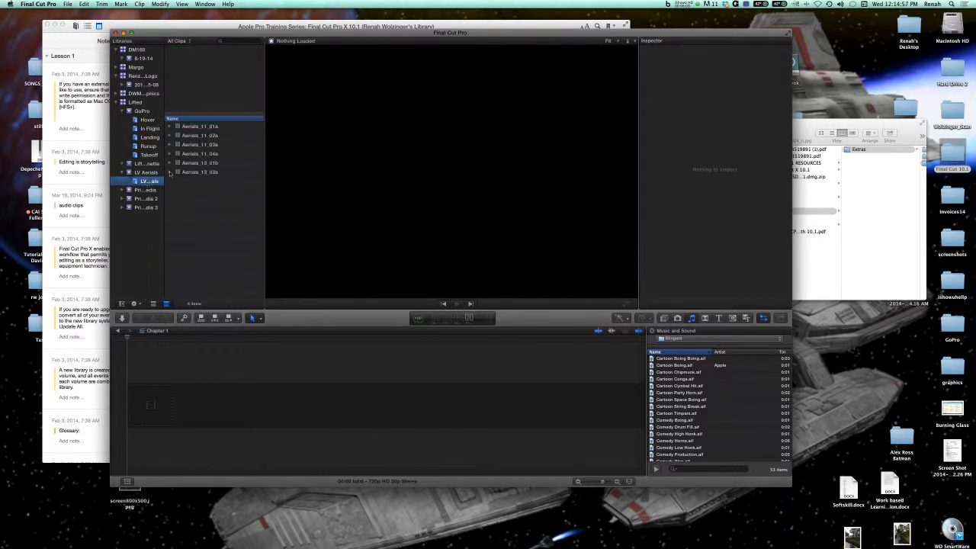
left_click(195, 128)
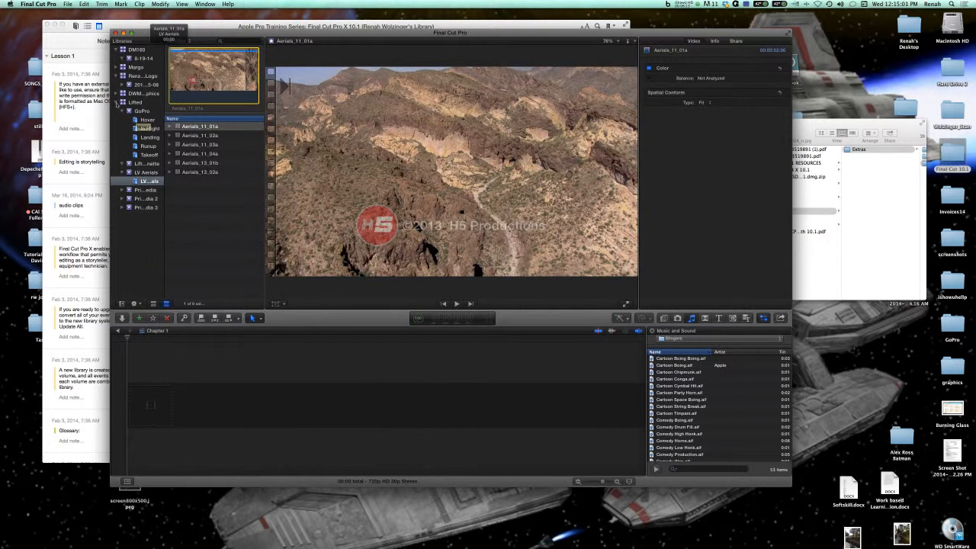
- Collapse and re-expand the Lifted library, and show the empty Chapter 1 project in the viewer
left_click(118, 102)
left_click(116, 102)
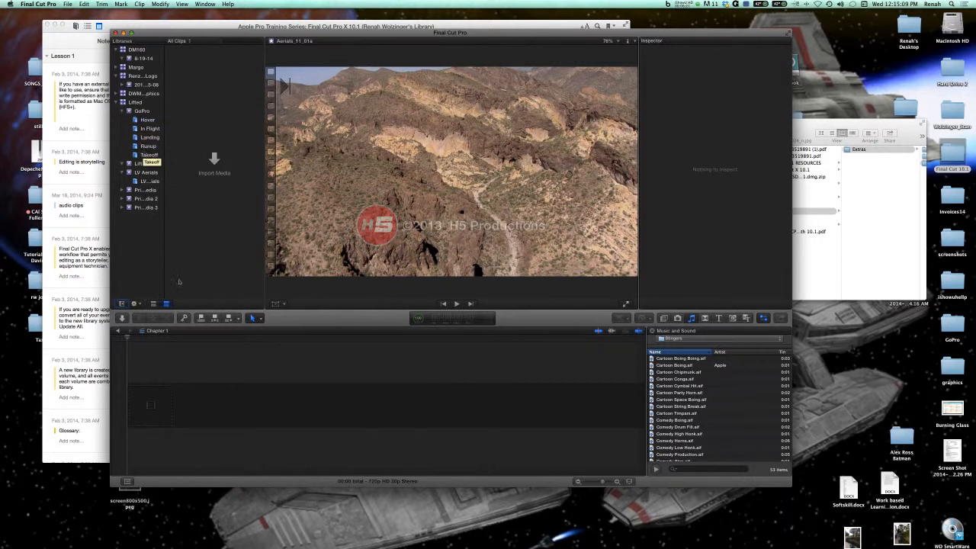
left_click(267, 377)
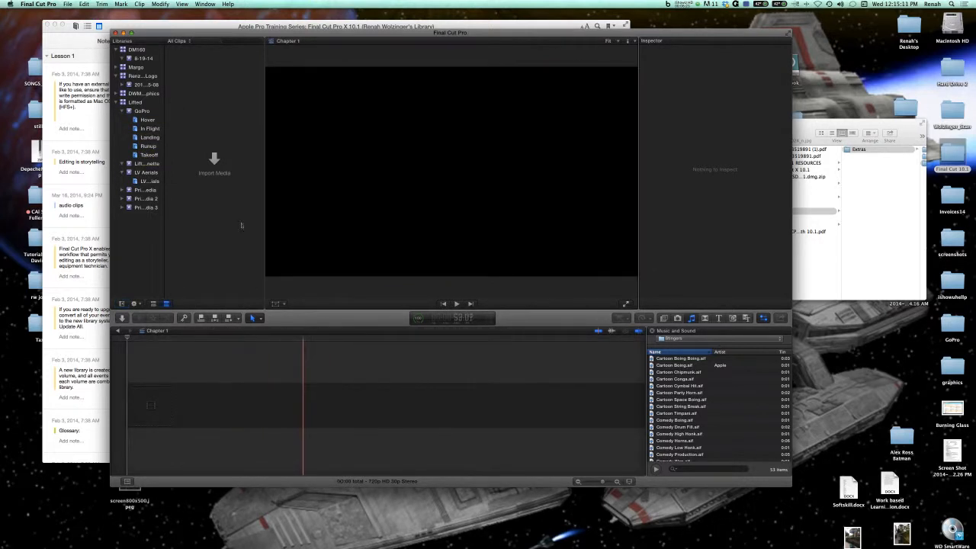
- Expand the GoPro event in the Lifted library's clip list and open the Lifted project in the timeline
left_click(139, 104)
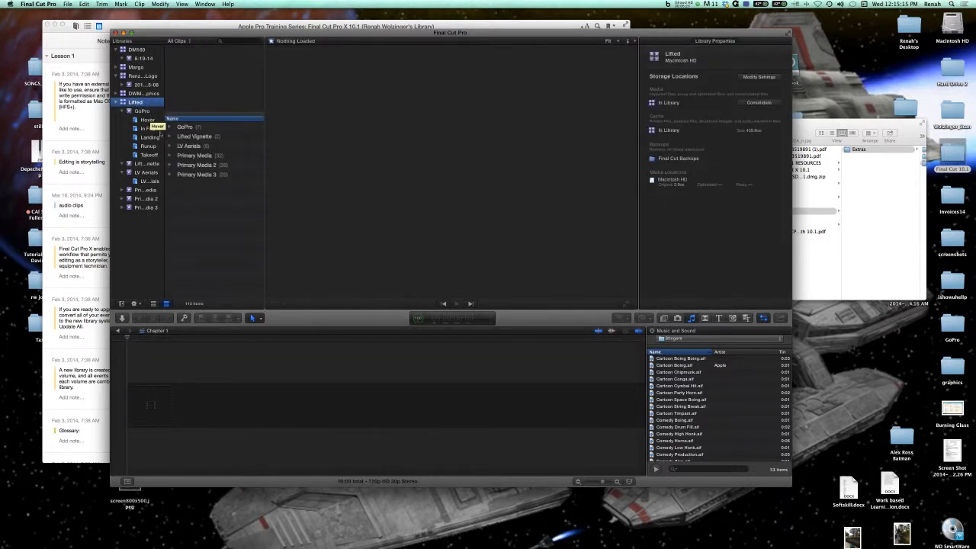
scroll(209, 136, "right", 1)
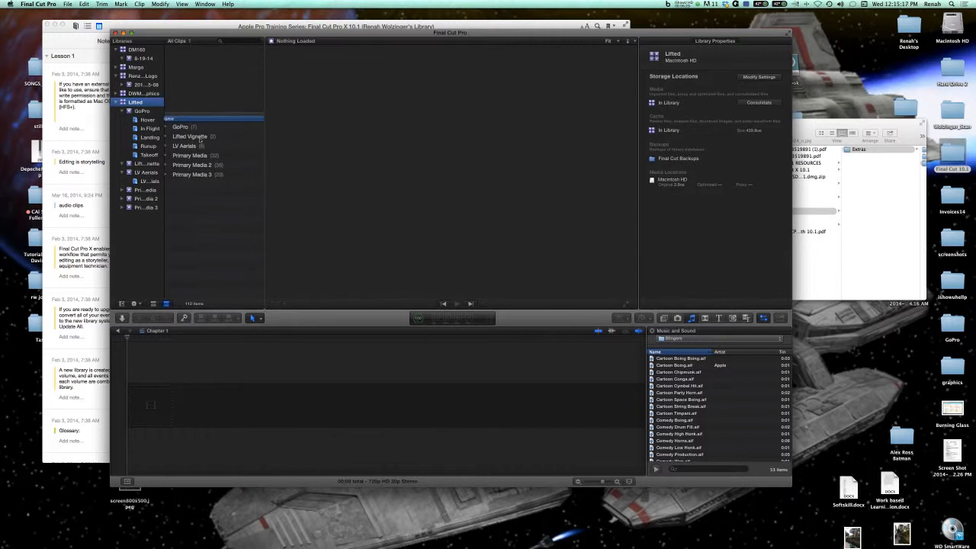
scroll(201, 139, "left", 1)
left_click(169, 126)
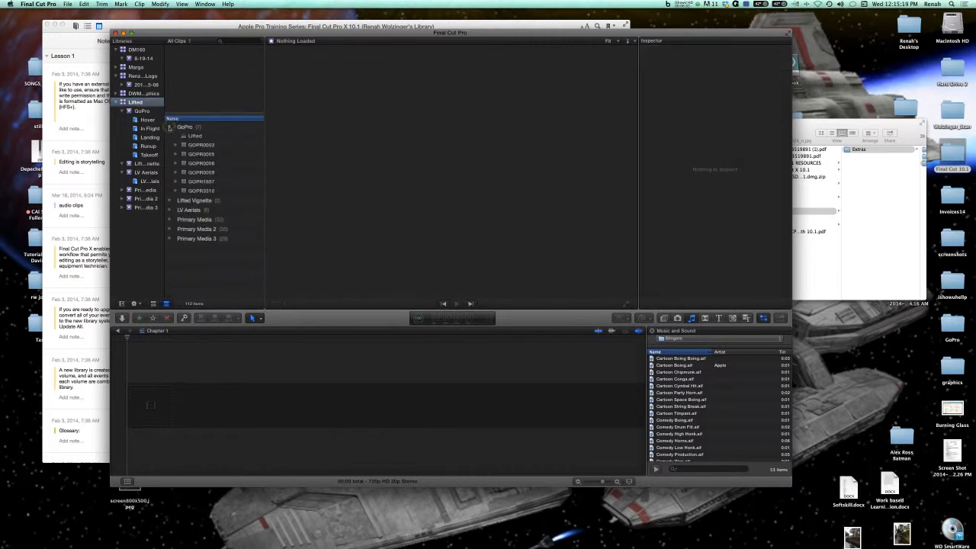
left_click(194, 136)
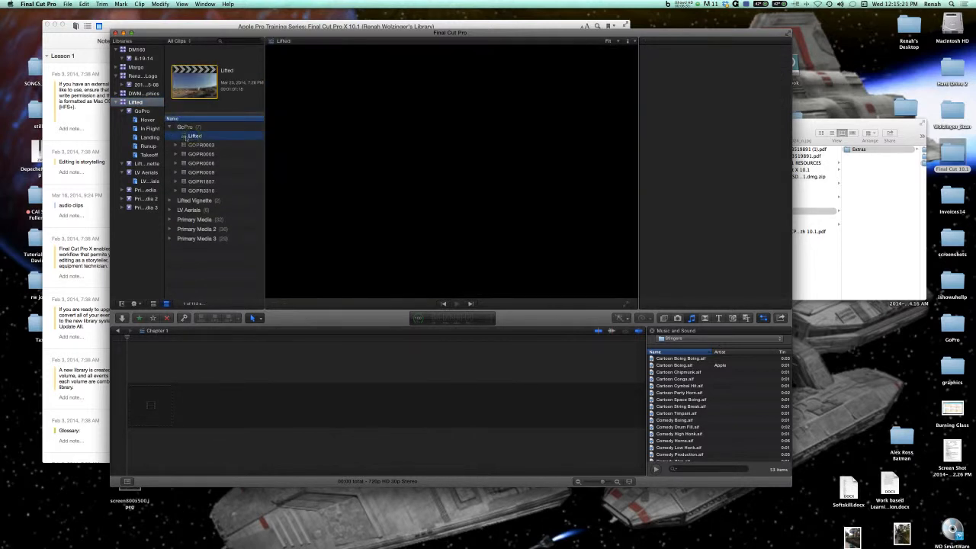
double_click(182, 138)
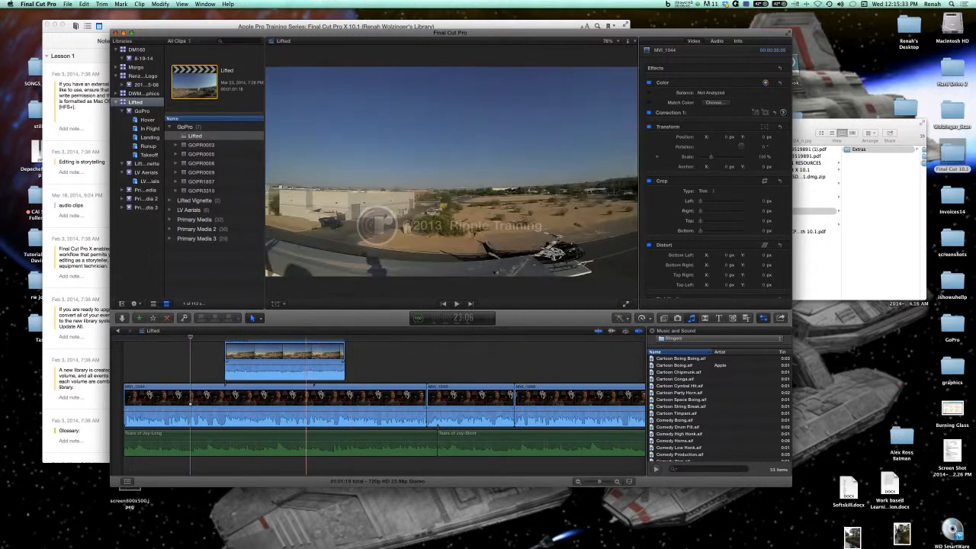
- Examine the connected clips, primary storyline and music tracks in the Lifted project's timeline
scroll(300, 358, "up", 2)
scroll(300, 358, "up", 6)
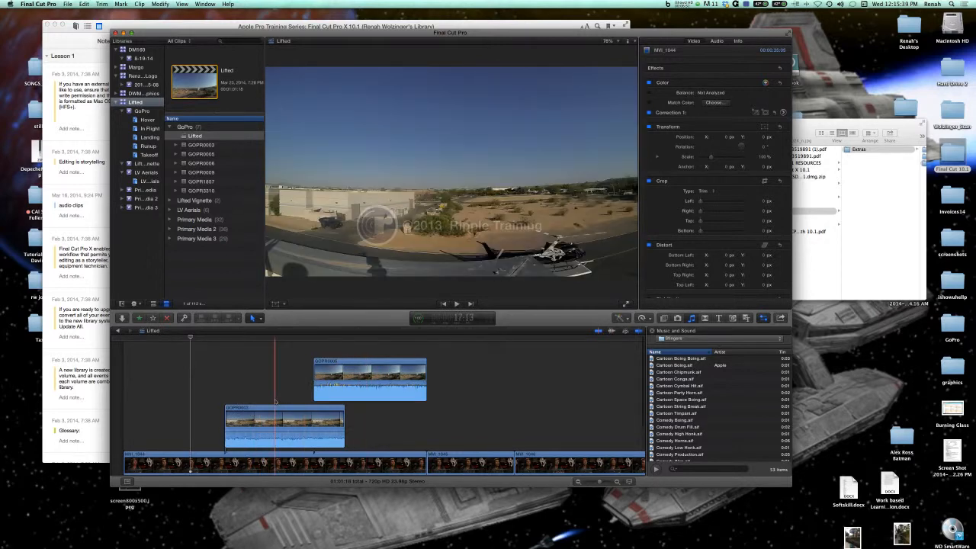
scroll(305, 388, "down", 8)
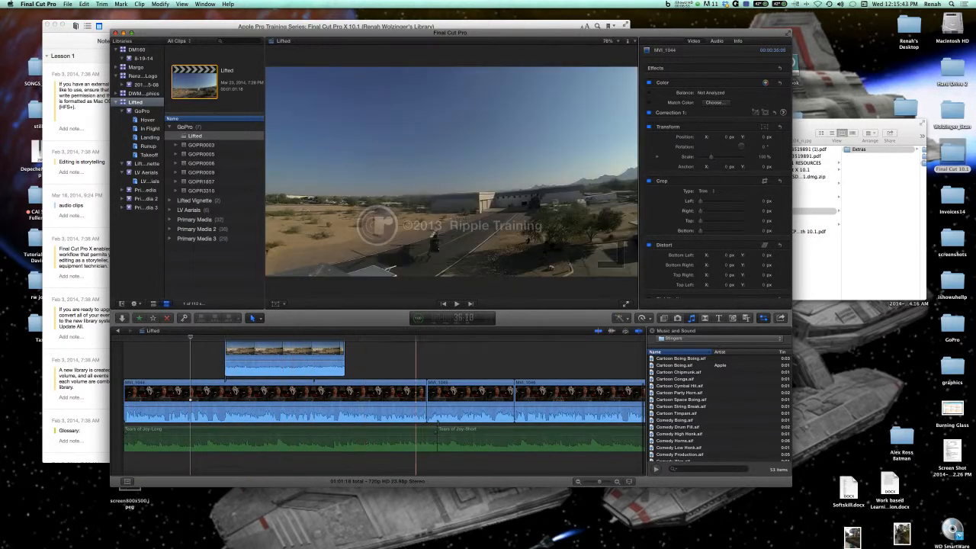
left_click(419, 443)
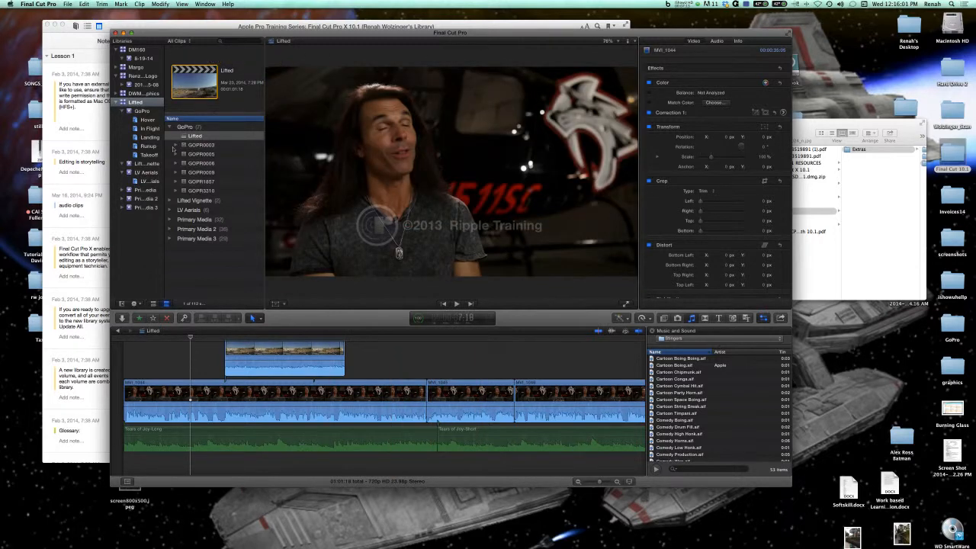
- Reveal the keywords of the GOPR0003 clip and view the clips in GoPro's Hover collection
left_click(175, 145)
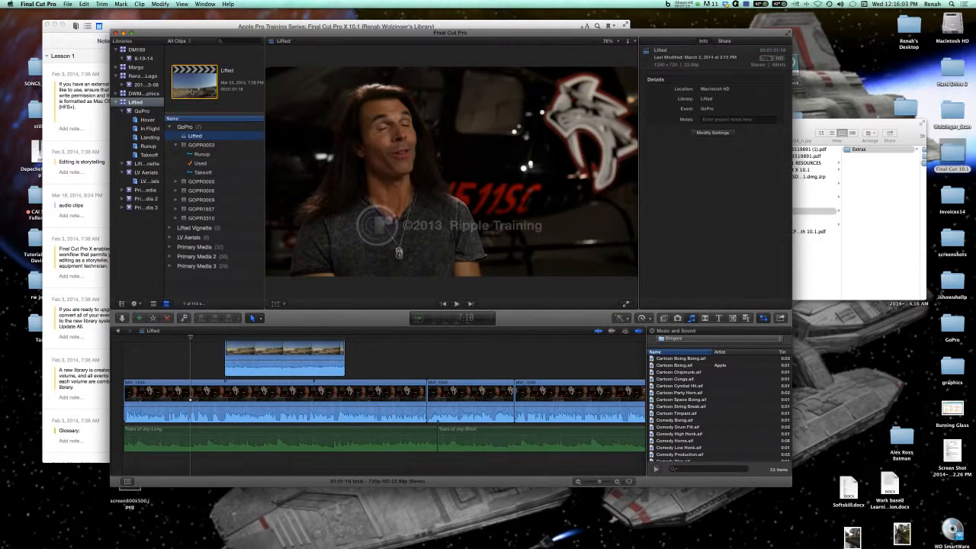
left_click(147, 120)
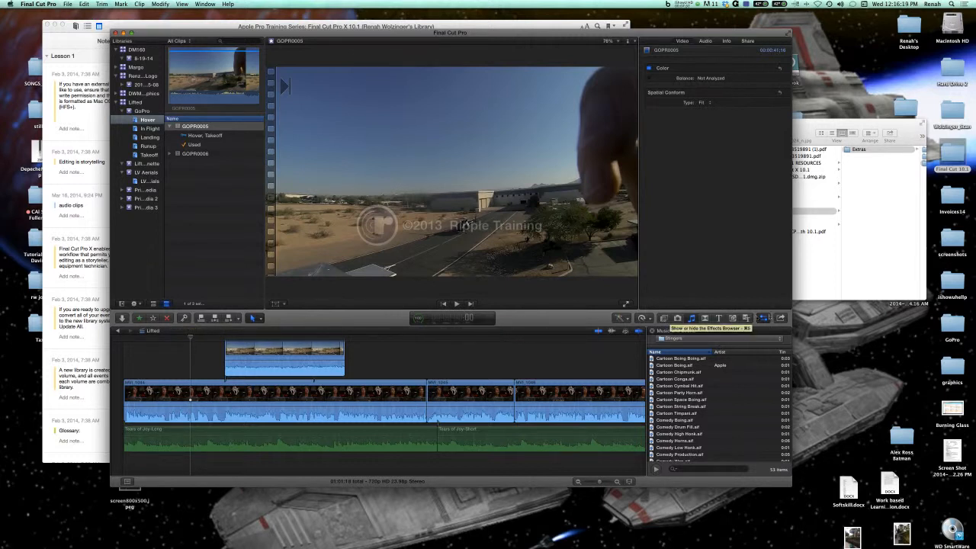
- Show the Effects browser and look through its video and audio effect categories
left_click(664, 319)
left_click(665, 319)
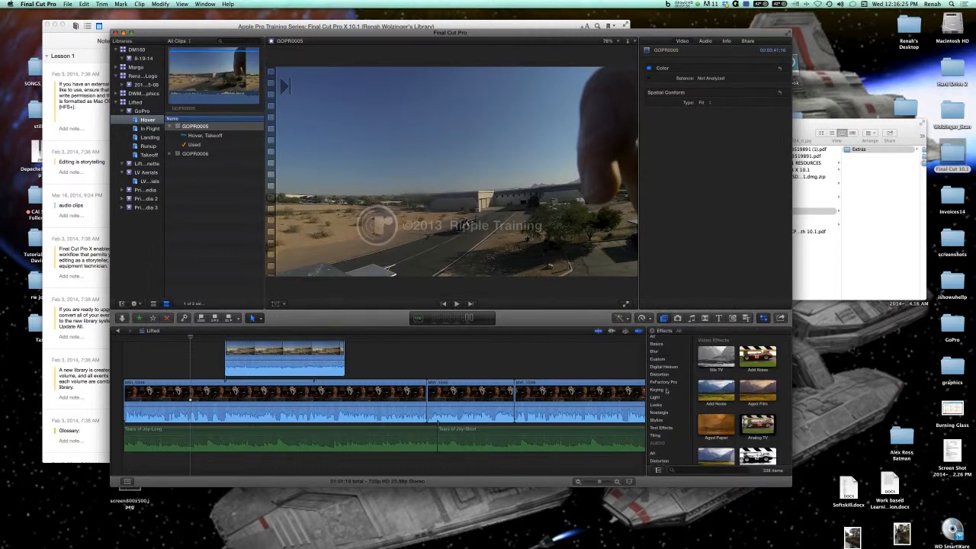
scroll(666, 391, "down", 2)
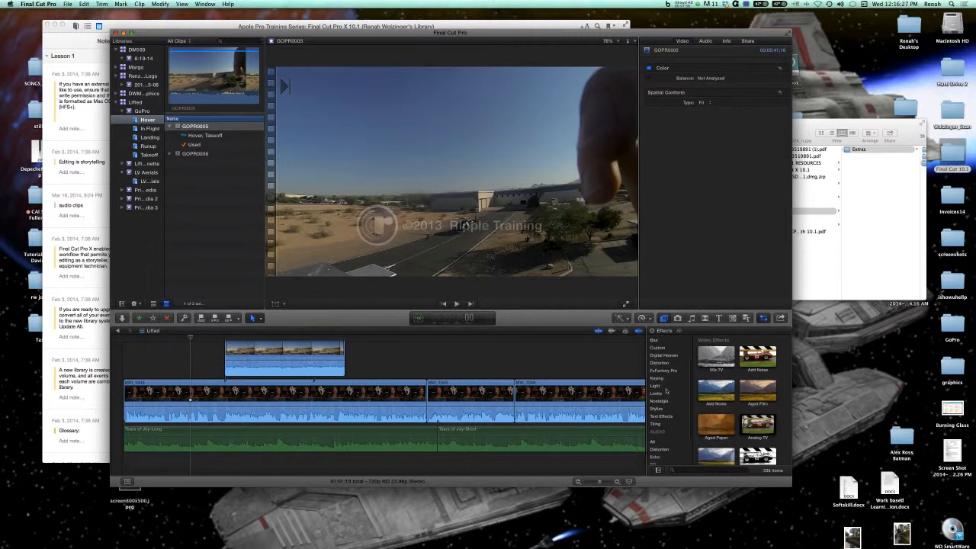
scroll(665, 390, "up", 3)
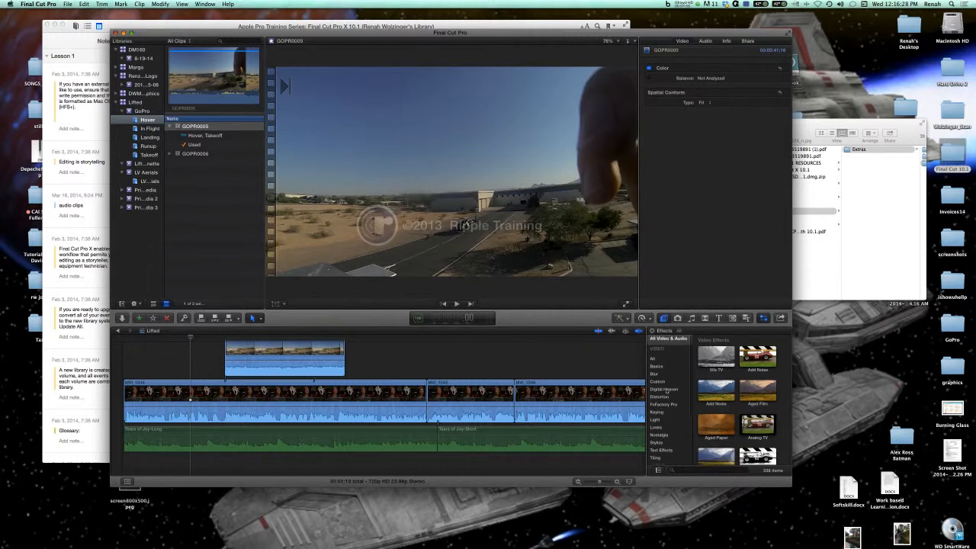
- View the Photos browser, and look through the Stingers list in the Music and Sound browser
left_click(679, 318)
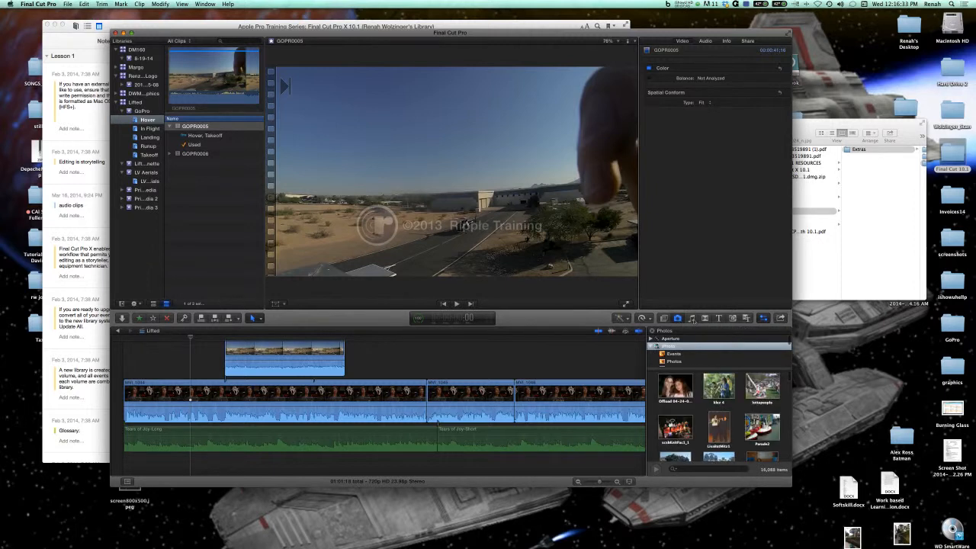
left_click(692, 319)
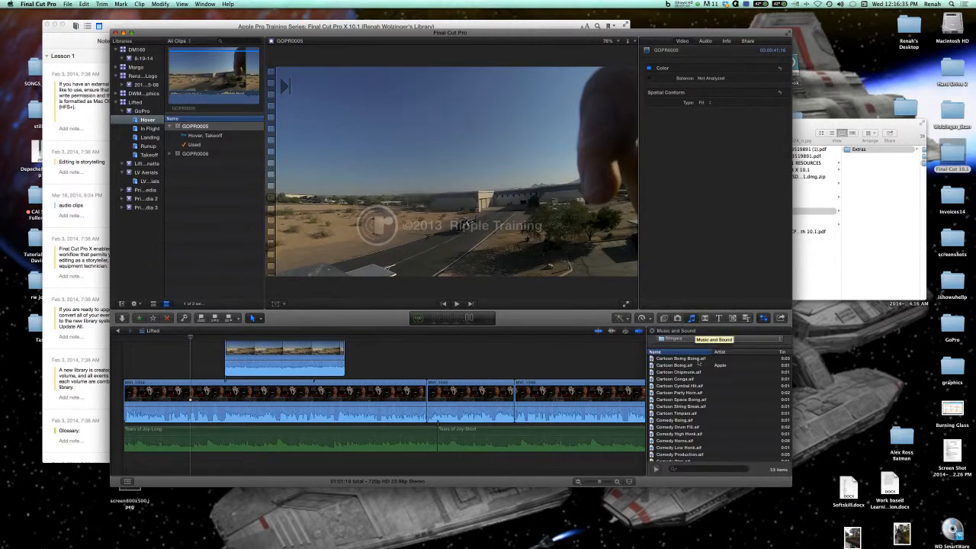
scroll(691, 386, "down", 10)
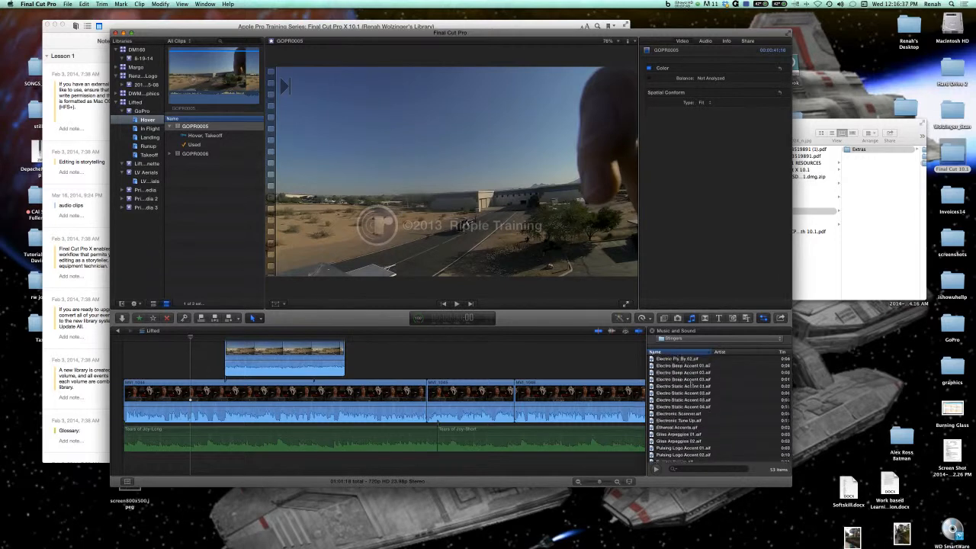
scroll(690, 383, "up", 3)
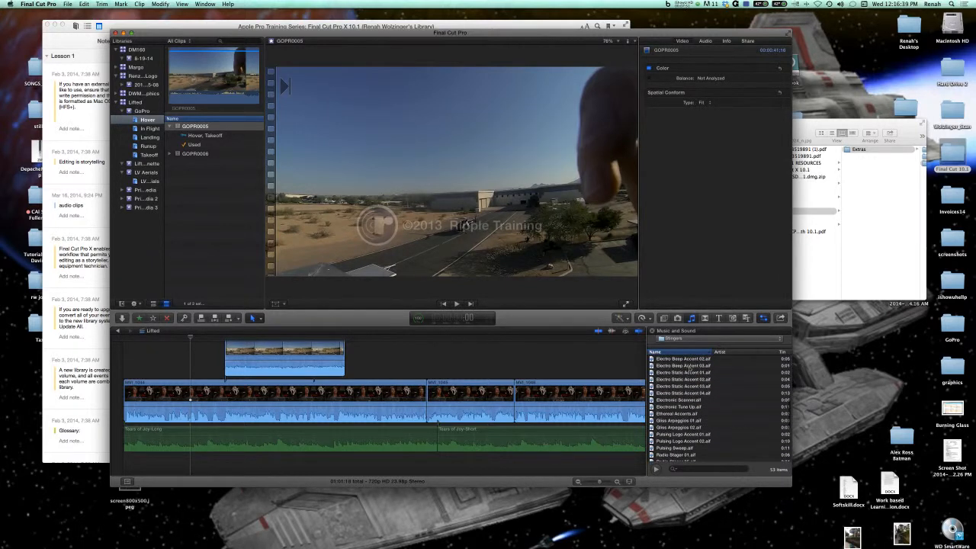
- Preview the Electro Beep Accent 03.aif stinger, and look through the Stingers list and the available sound effect categories
left_click(690, 366)
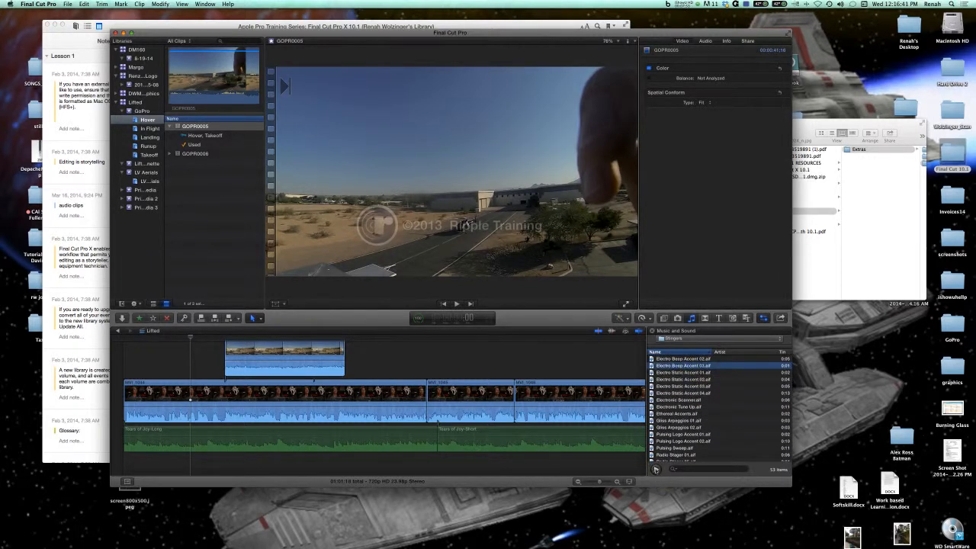
left_click(655, 469)
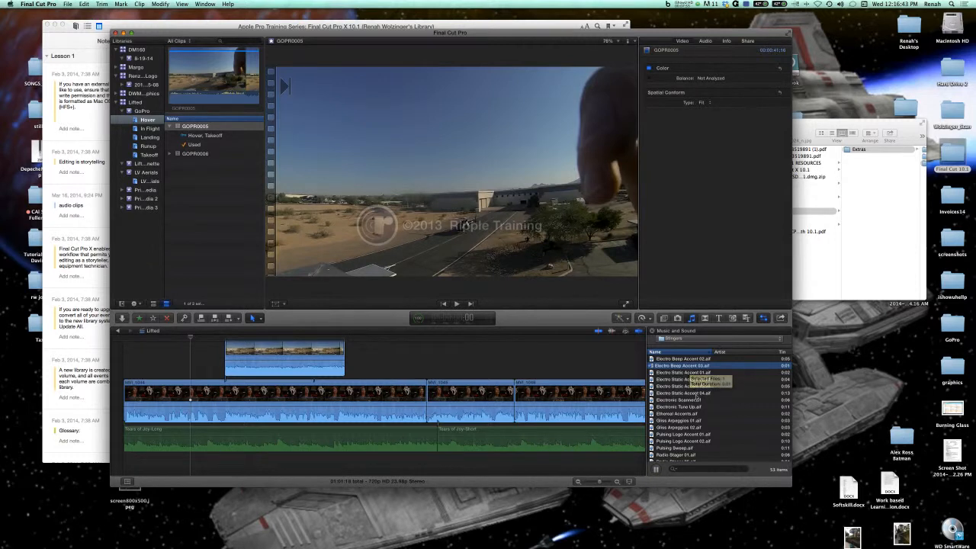
scroll(694, 381, "down", 6)
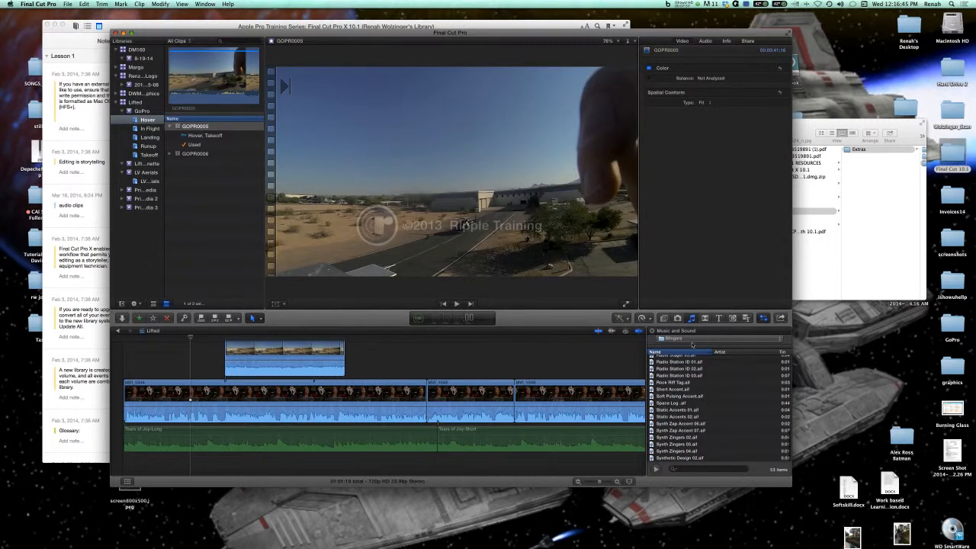
left_click(692, 343)
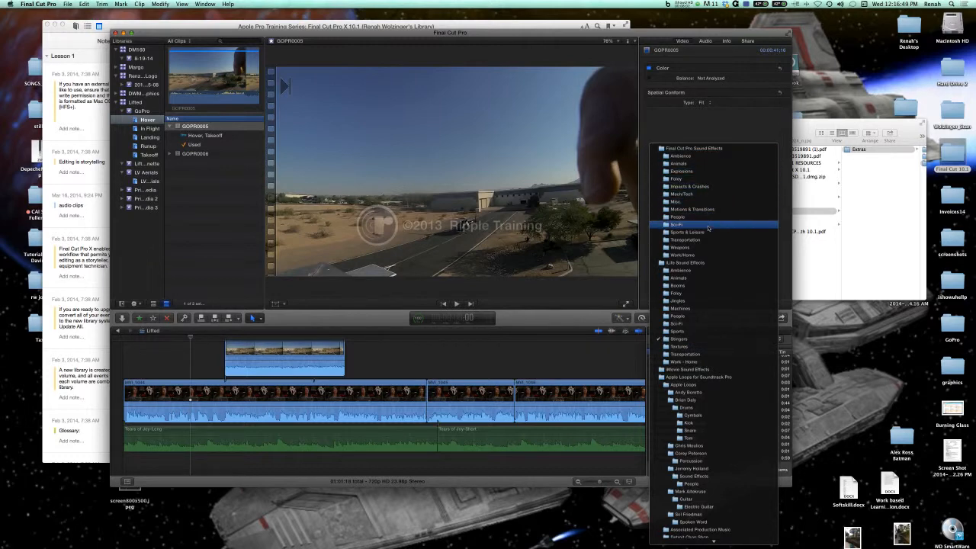
left_click(707, 130)
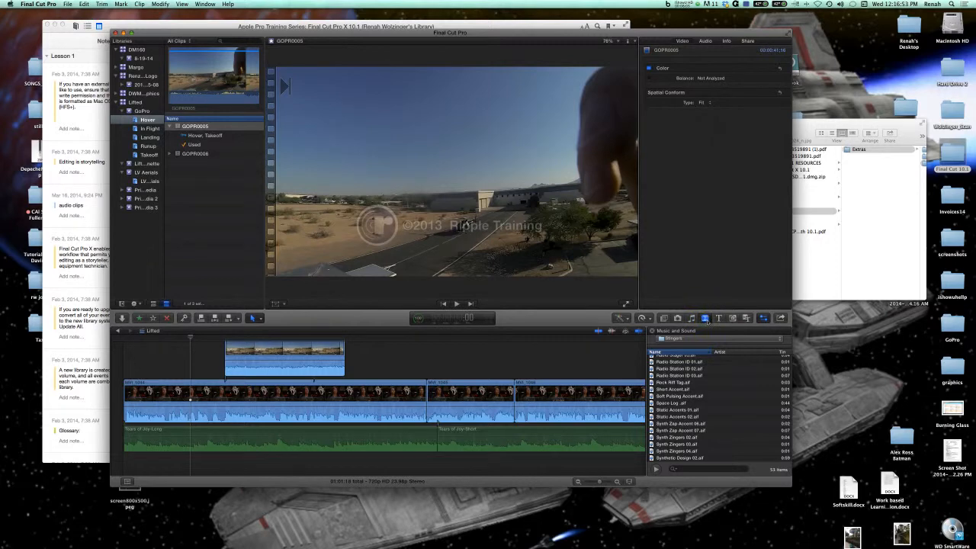
- View the Transitions browser and preview the Band transition, and show the Titles browser
left_click(706, 318)
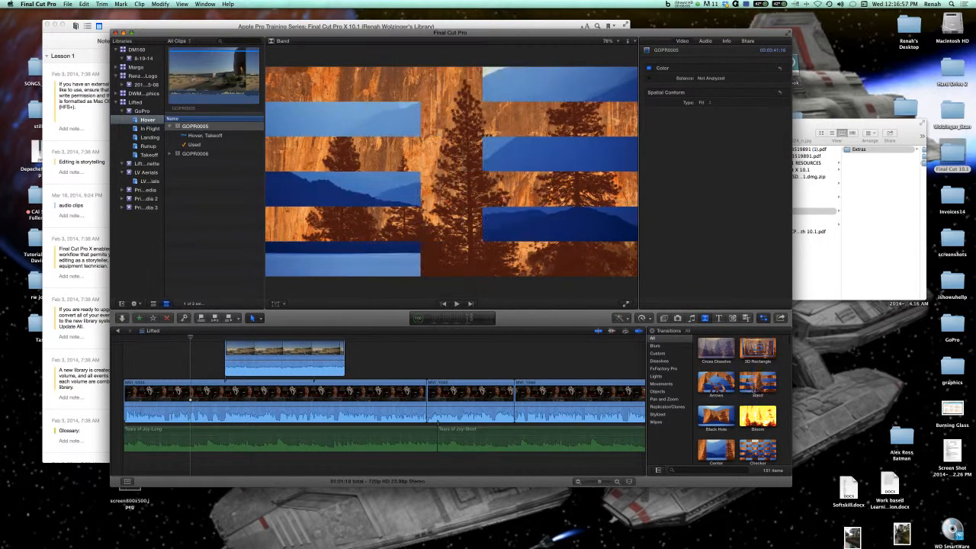
left_click(719, 318)
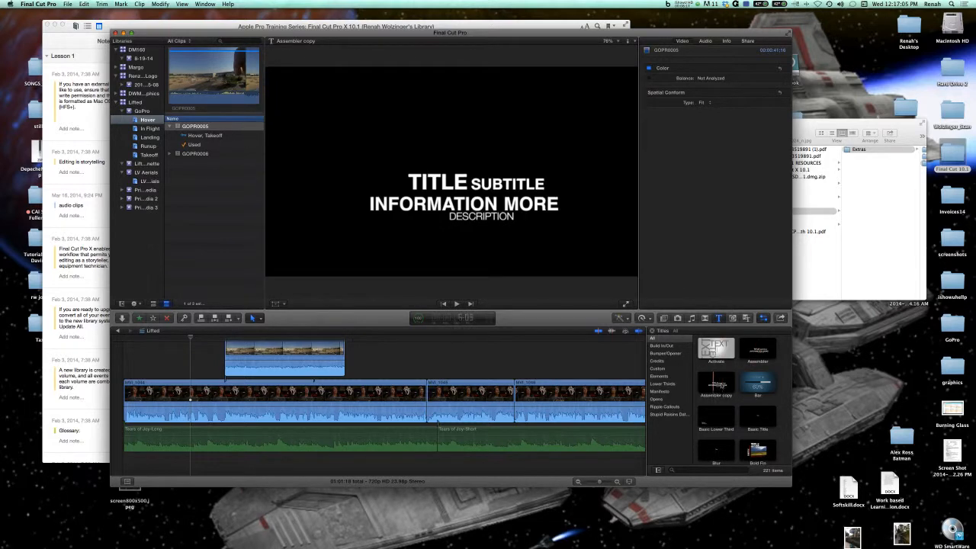
- Look through the Generators browser, previewing the Photo Montage category and the full list of generators
left_click(732, 318)
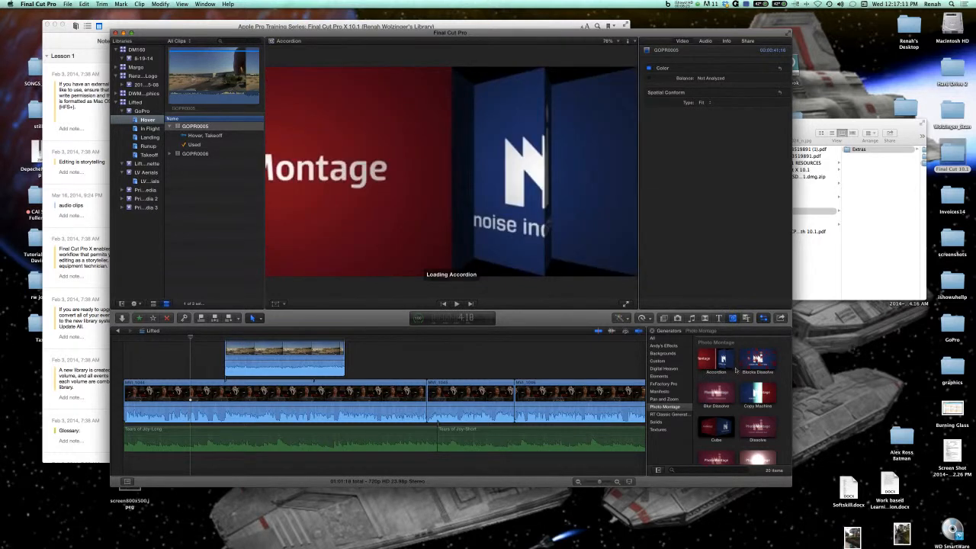
scroll(739, 366, "down", 5)
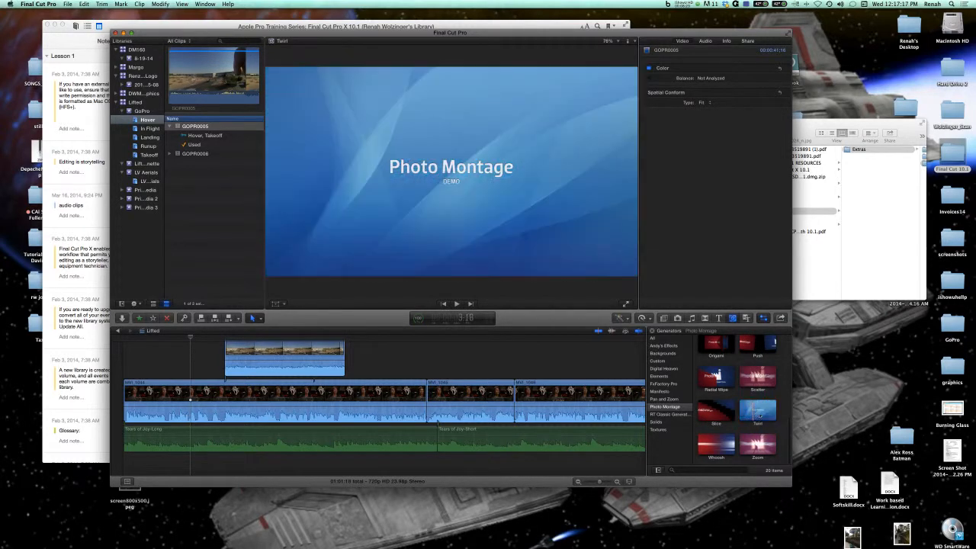
left_click(659, 339)
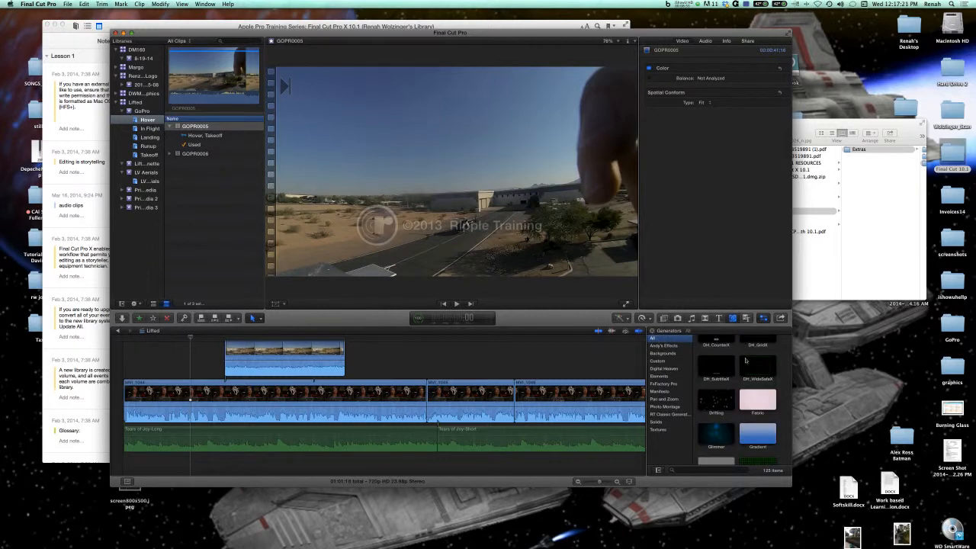
scroll(724, 357, "up", 10)
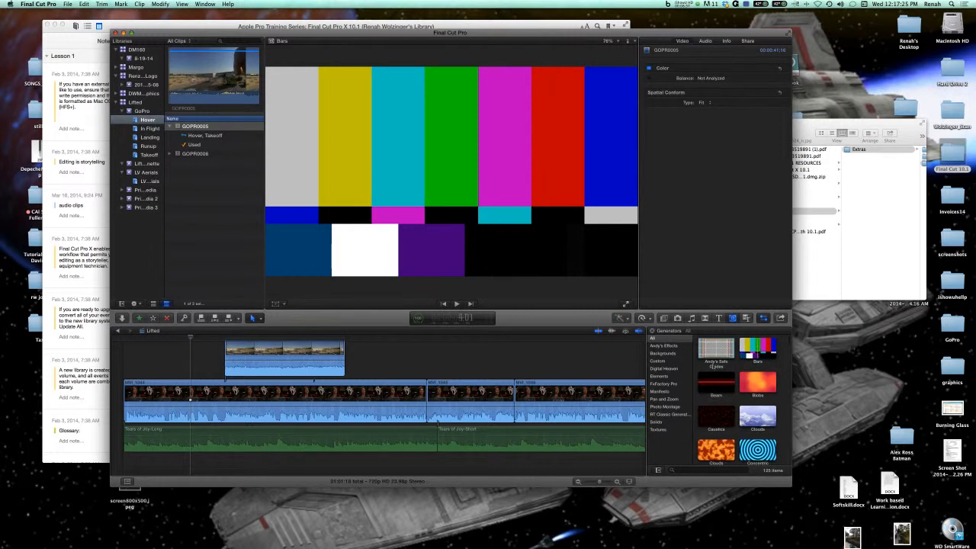
scroll(732, 381, "down", 5)
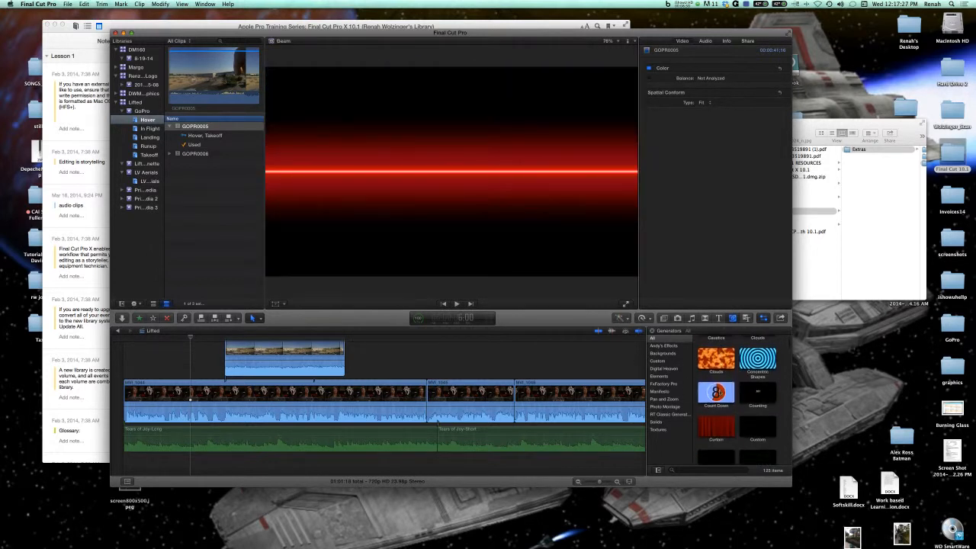
scroll(748, 360, "up", 1)
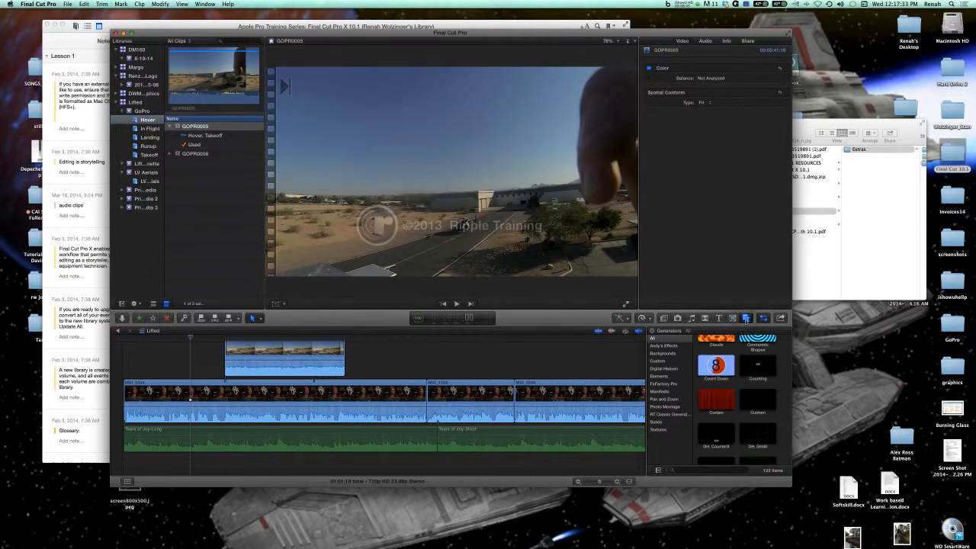
- Show the Themes browser and look through its video effects, previewing some of them
left_click(746, 319)
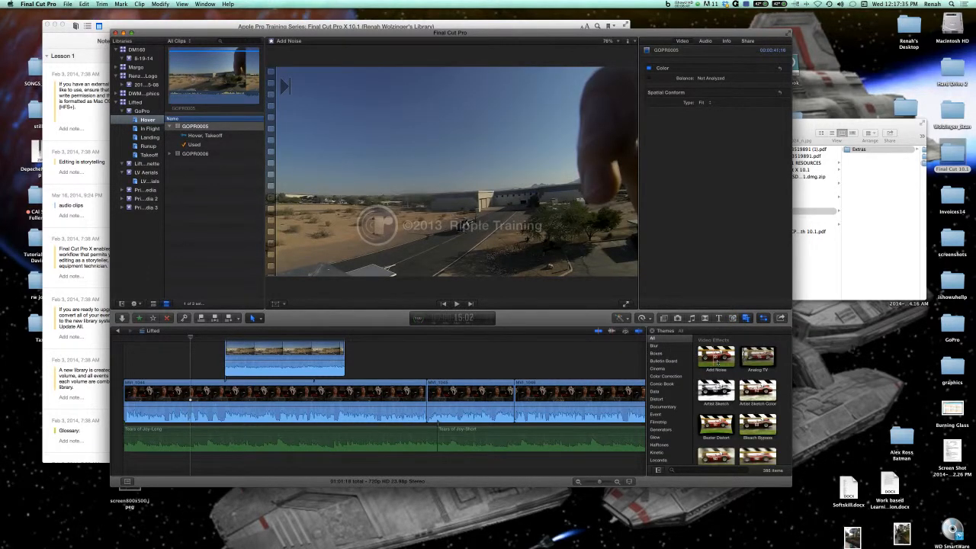
scroll(720, 394, "down", 2)
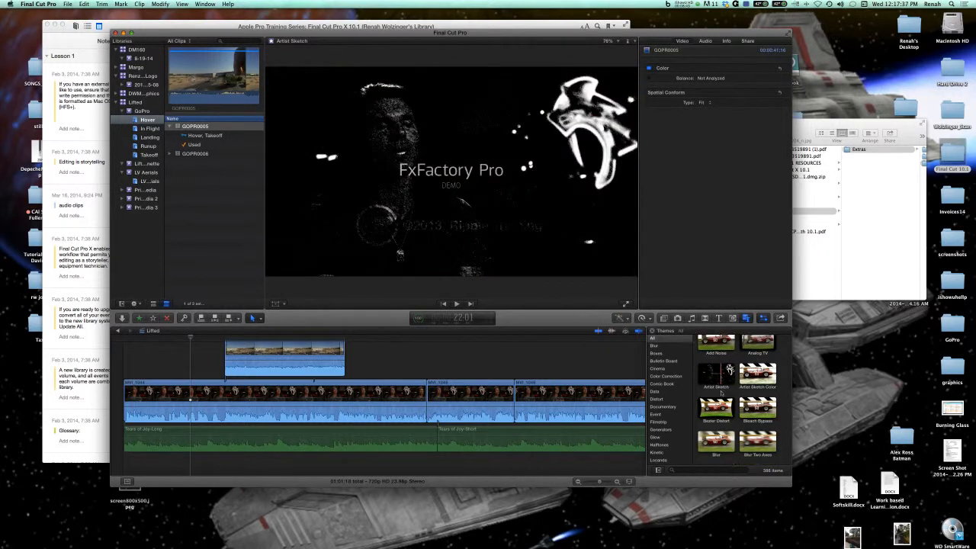
scroll(720, 394, "down", 8)
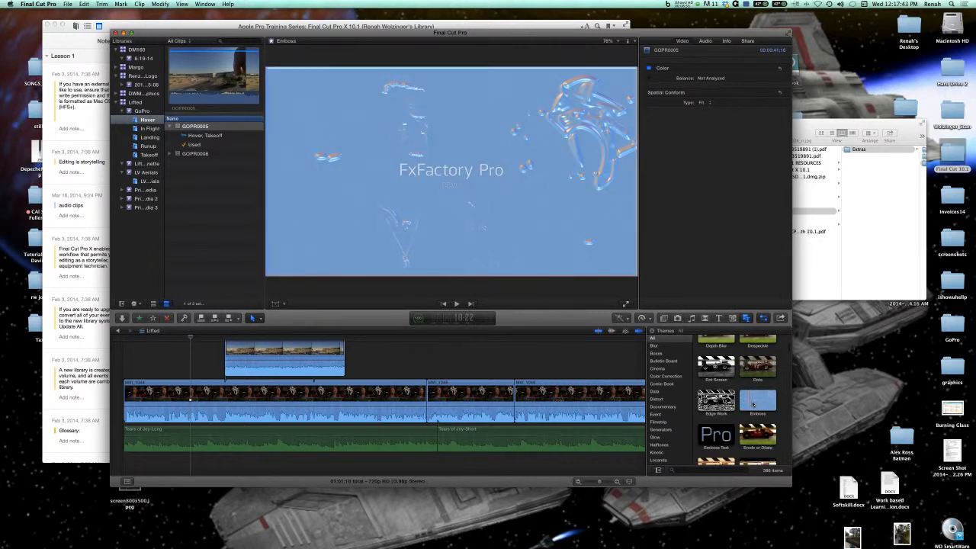
scroll(737, 400, "down", 5)
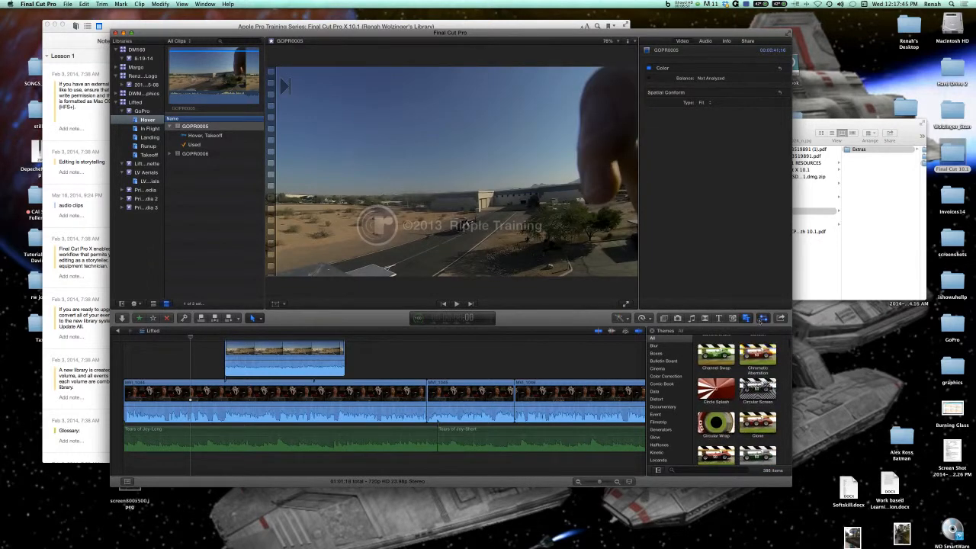
- Hide and reshow the Inspector, and view the GOPR0005 clip's audio, info and video settings
left_click(761, 318)
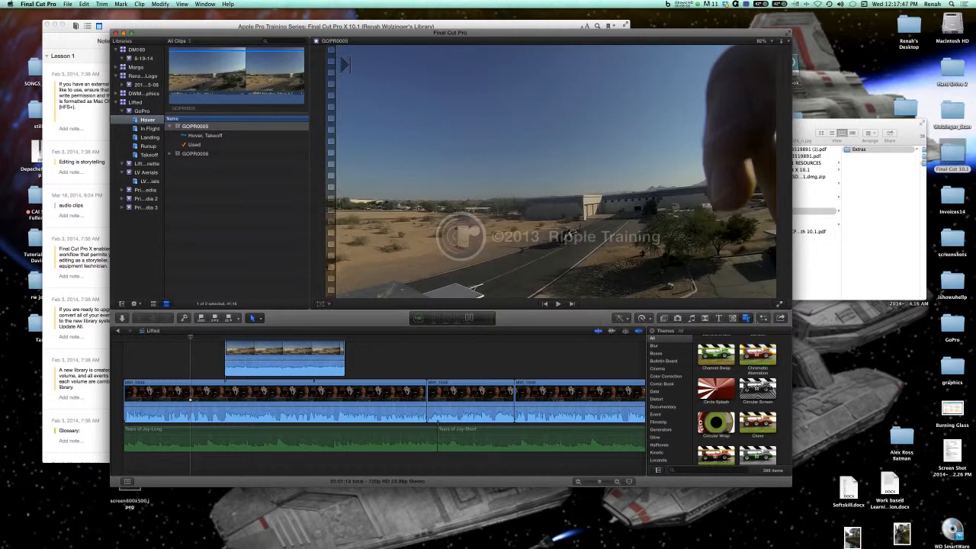
left_click(761, 318)
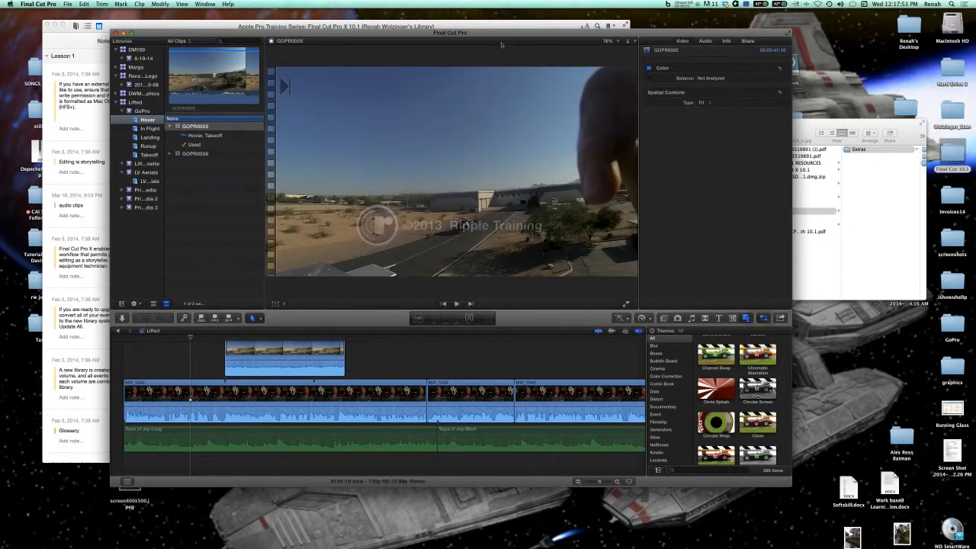
left_click(706, 43)
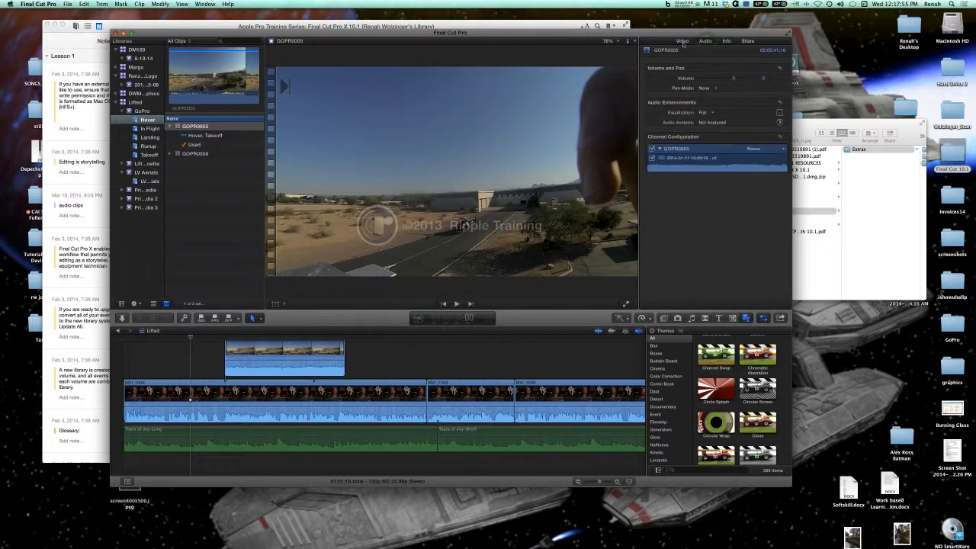
left_click(683, 42)
left_click(726, 42)
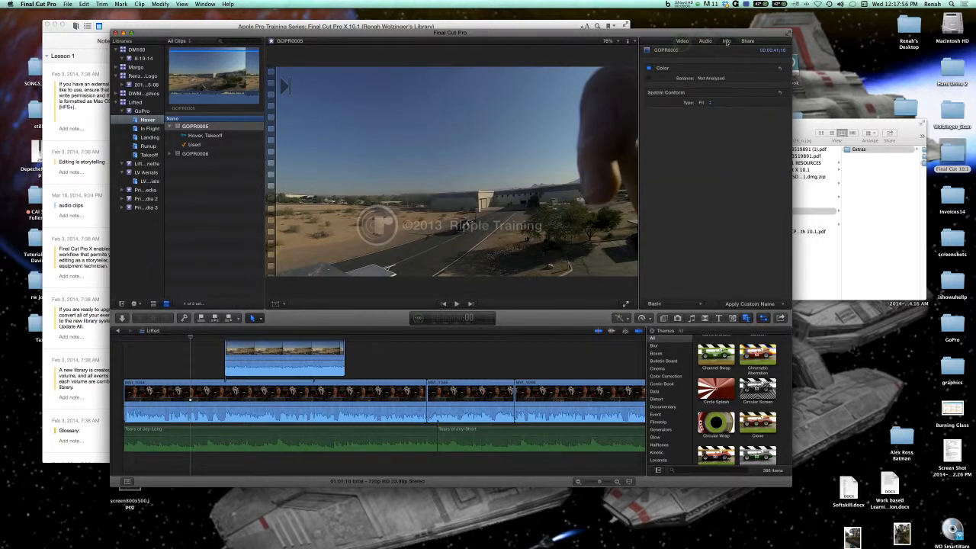
left_click(684, 41)
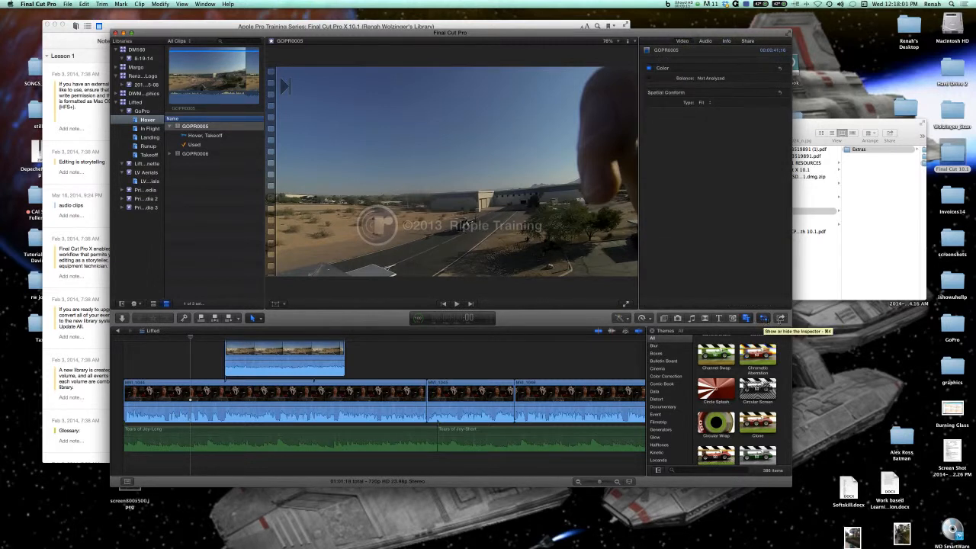
- View the list of share destinations for the clip and close it without choosing one
left_click(780, 319)
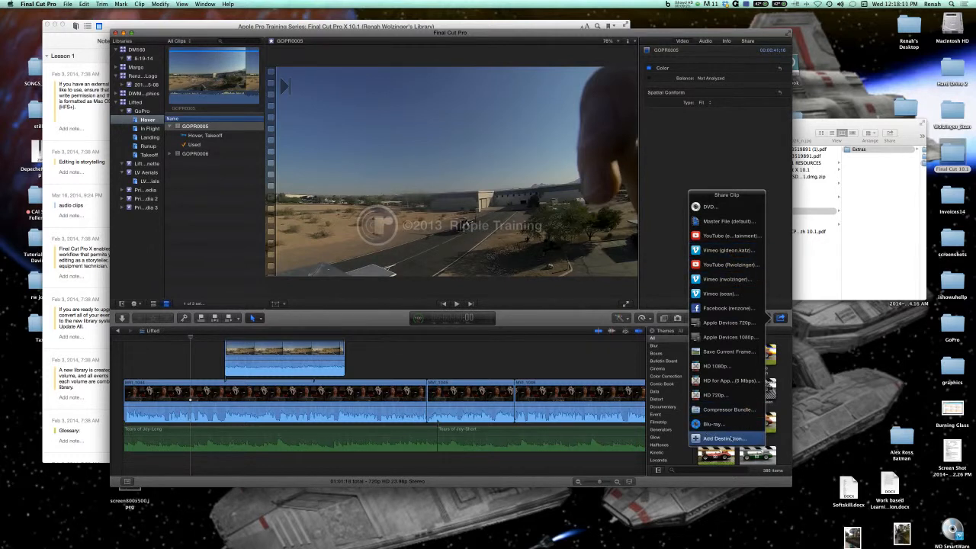
left_click(694, 148)
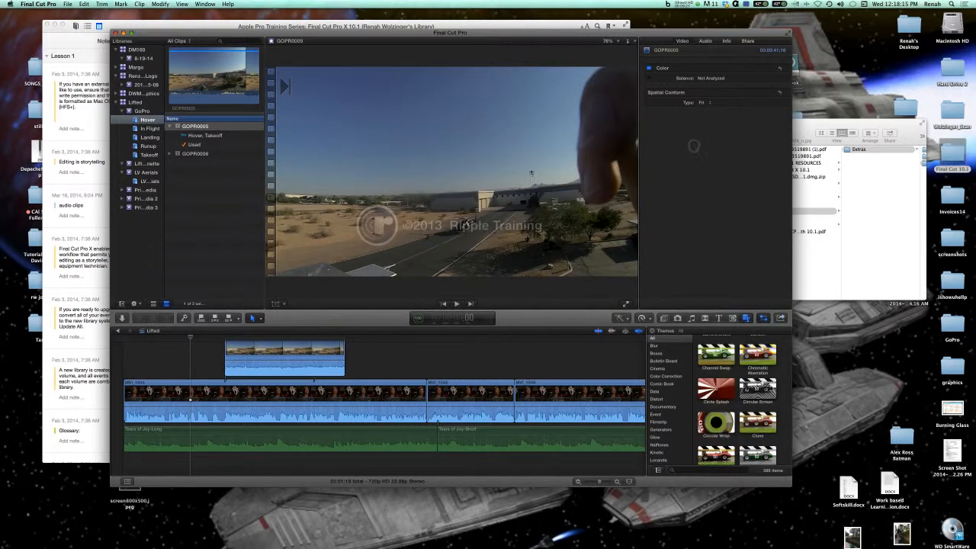
- Move the editing window toward the upper-left of the desktop and enlarge it to show more of the timeline
left_click_drag(455, 35, 463, 33)
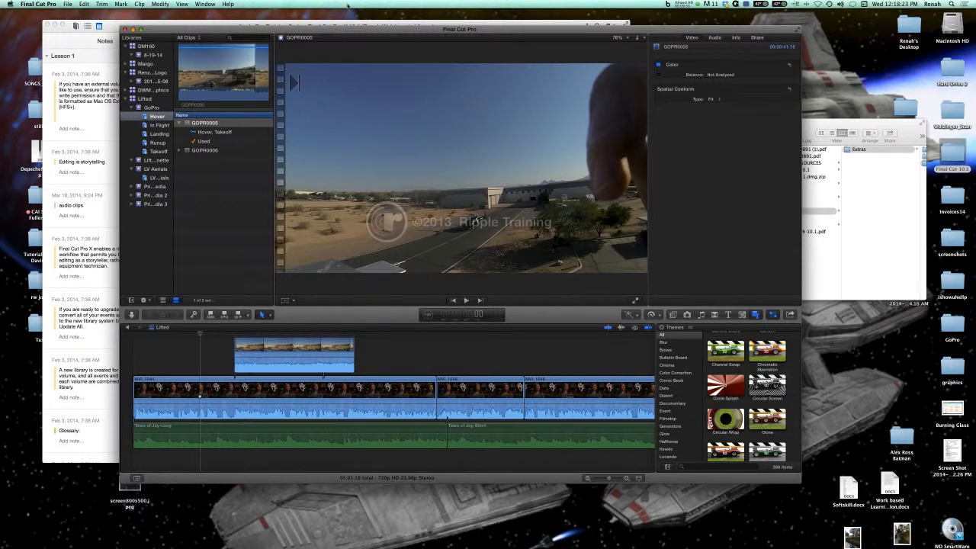
left_click_drag(335, 30, 262, 14)
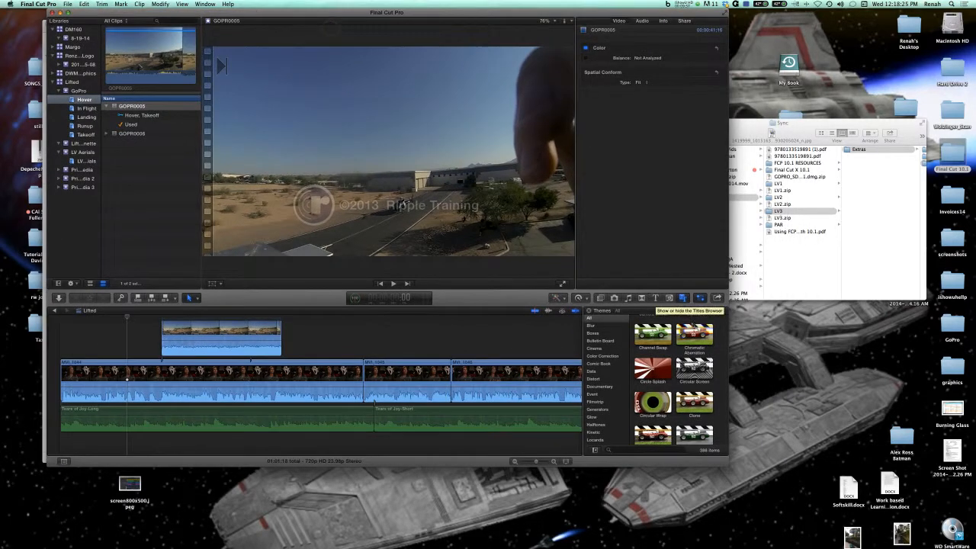
left_click_drag(729, 465, 888, 500)
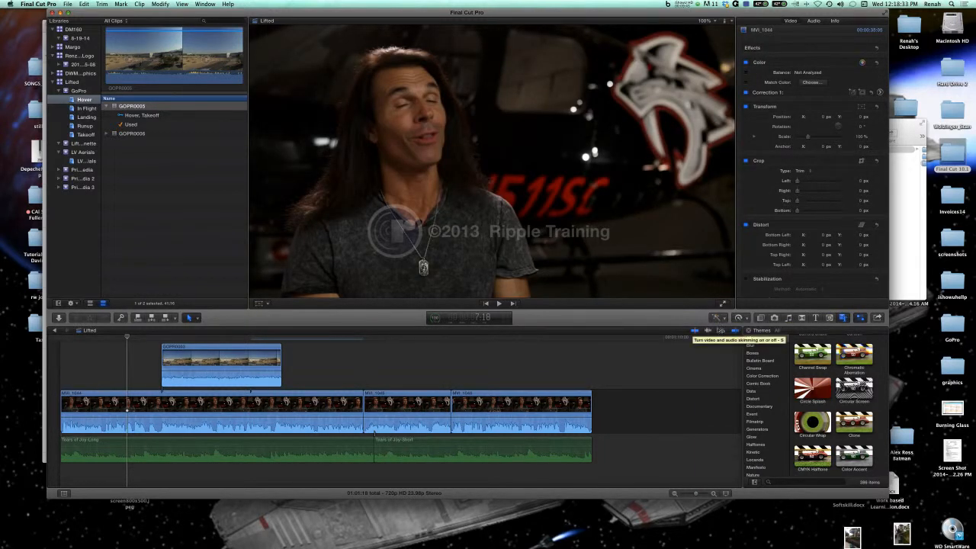
- Look through the color and audio enhancement commands and the clip retiming options without applying any
left_click(725, 318)
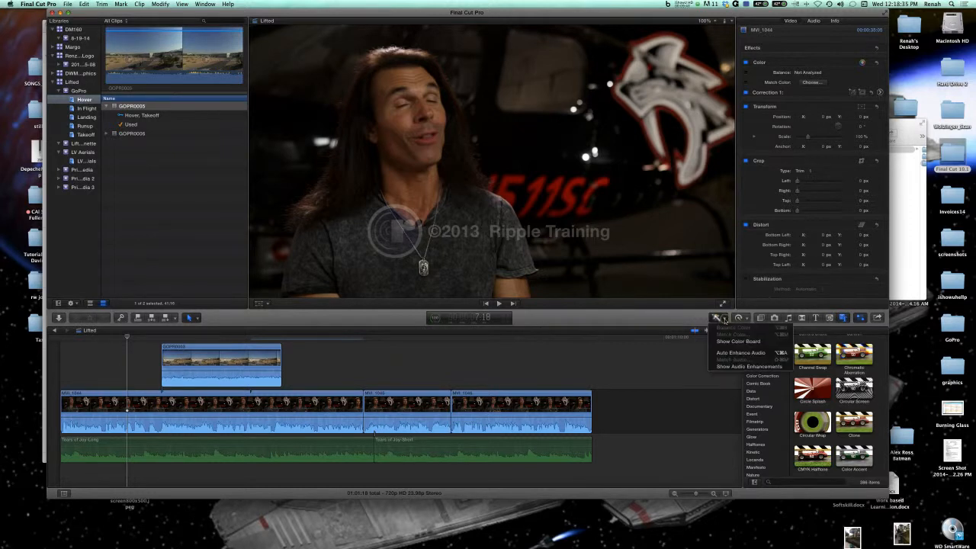
left_click(748, 319)
left_click(744, 319)
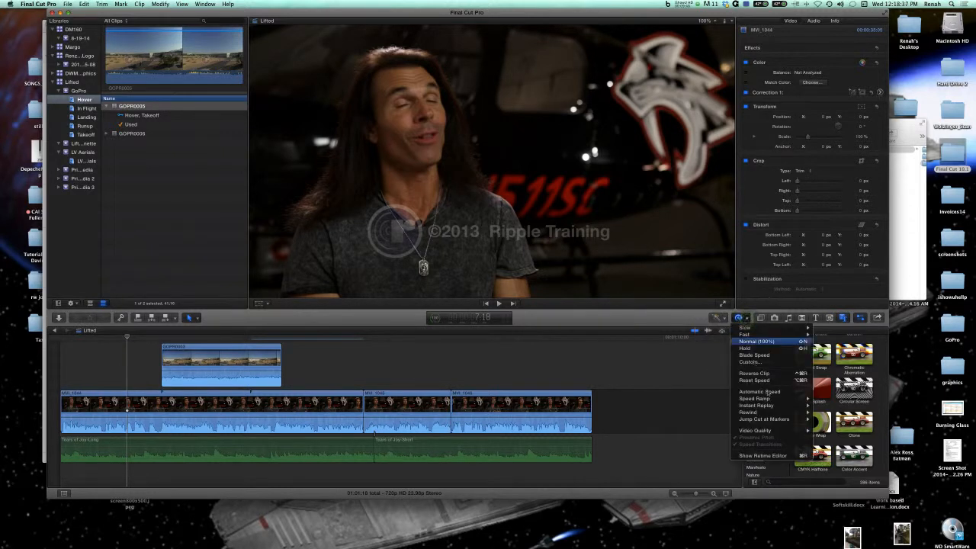
left_click(664, 319)
left_click(719, 319)
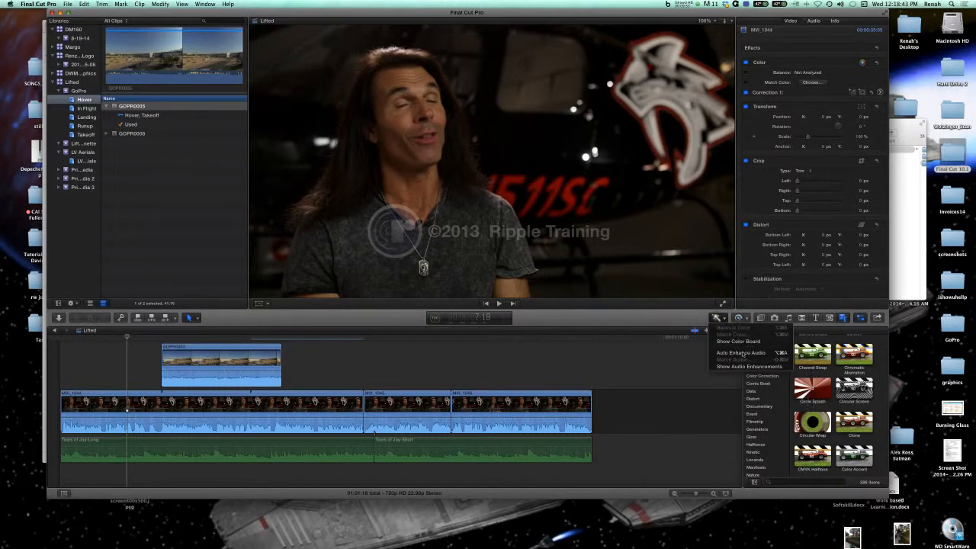
left_click(619, 318)
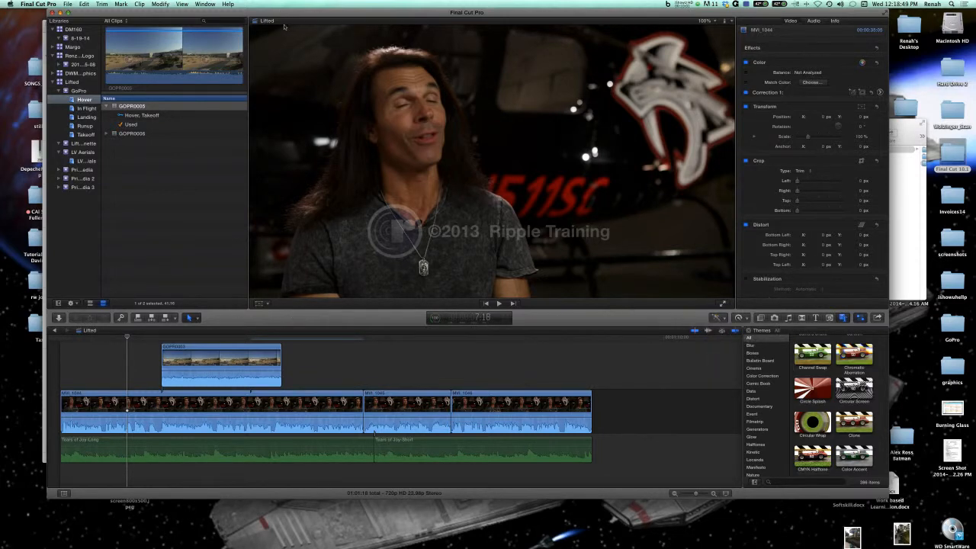
- Move the editing window aside, switch to the book in iBooks and page to the Lesson Review ending Lesson 1
left_click_drag(281, 12, 349, 186)
left_click(170, 128)
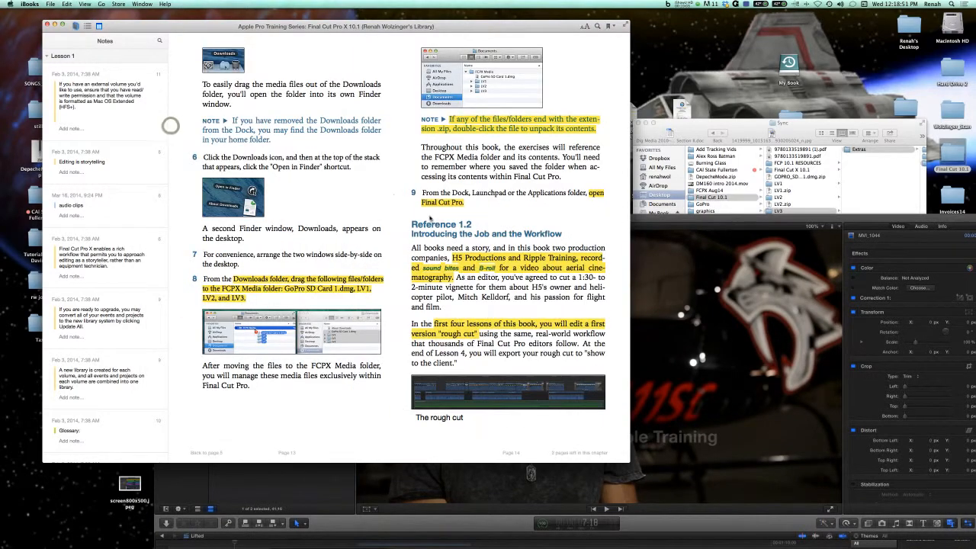
key("Right")
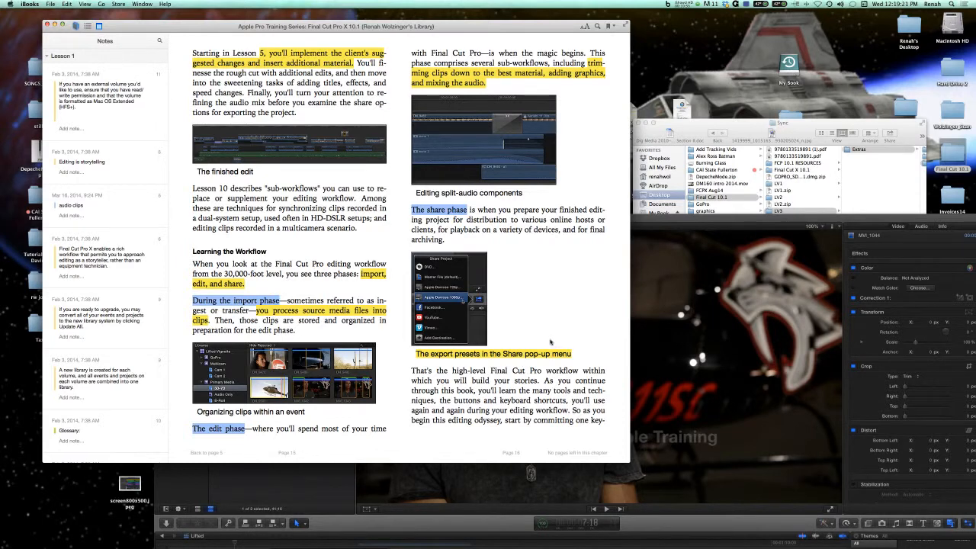
key("Right")
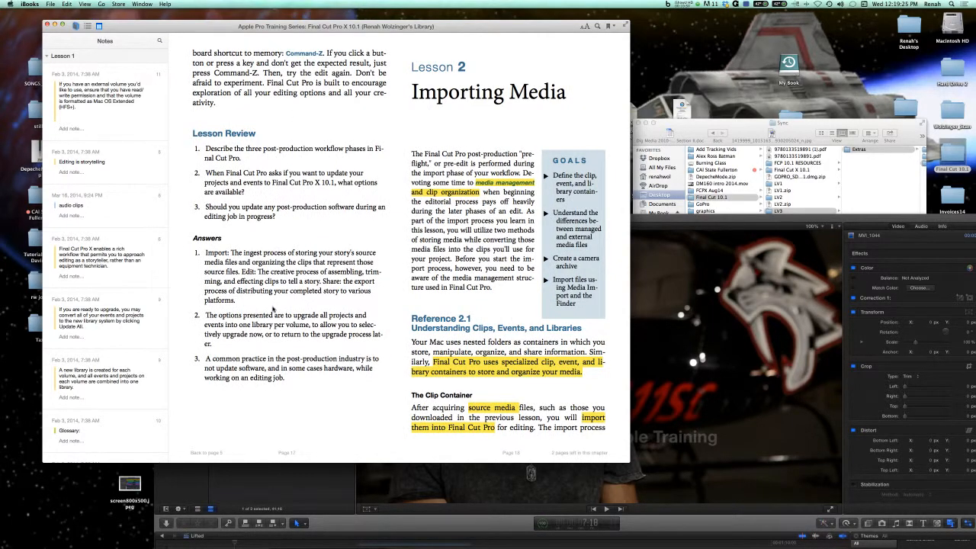
key("Left")
key("Left")
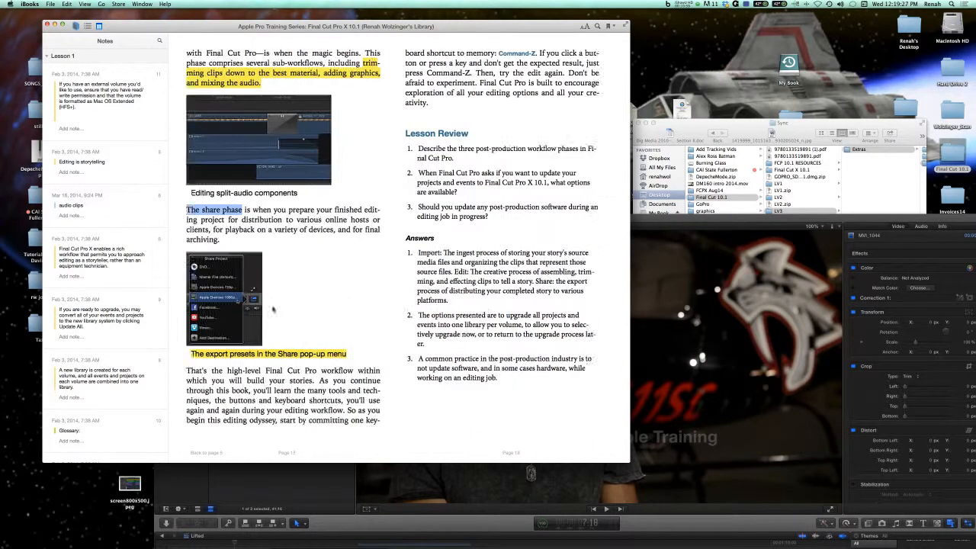
- Close the book, return to Final Cut Pro and move its editing window toward the upper-left of the desktop
key("Left")
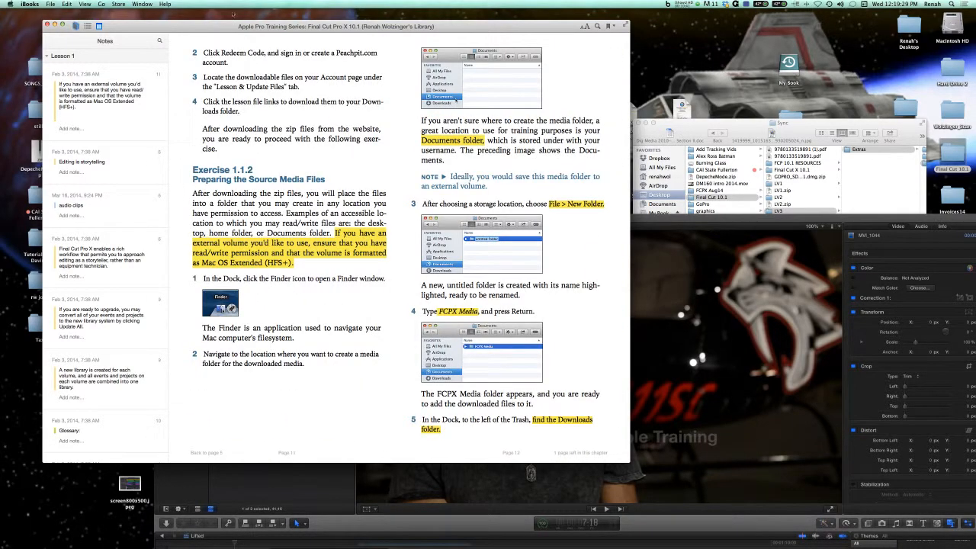
left_click(55, 25)
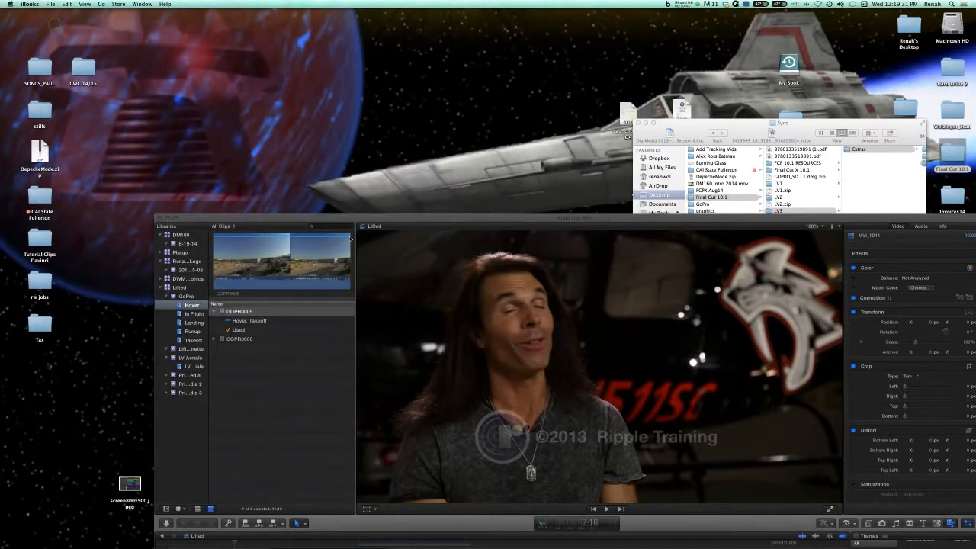
left_click_drag(351, 219, 302, 136)
left_click_drag(480, 138, 453, 27)
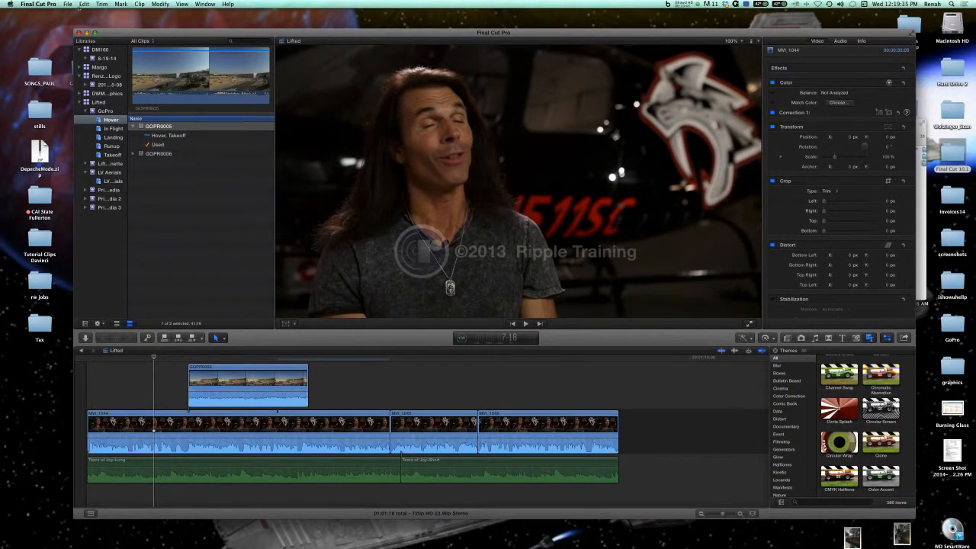
- Create a new library on Hard Drive 2, named with Lesson 1, the instructor's first name and FCP
left_click(67, 4)
mouse_move(77, 13)
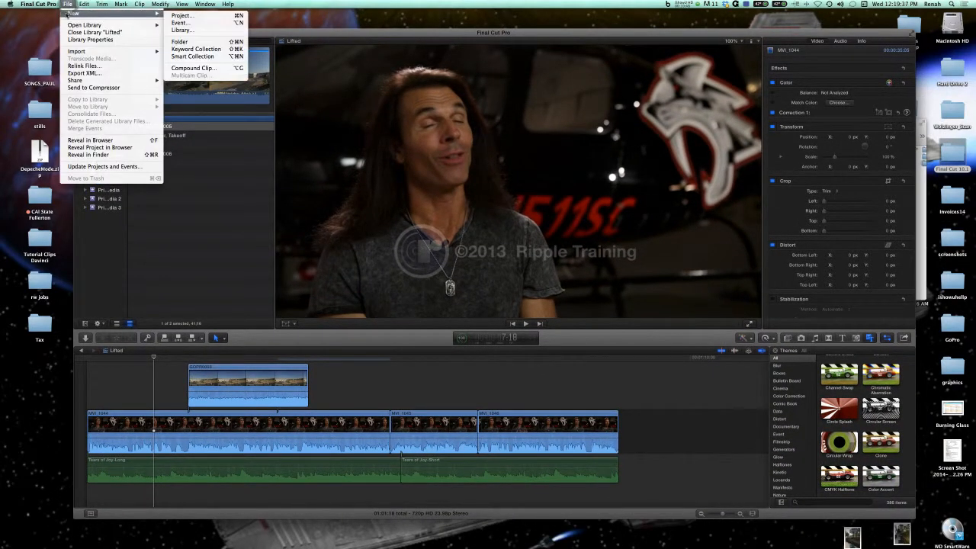
left_click(202, 29)
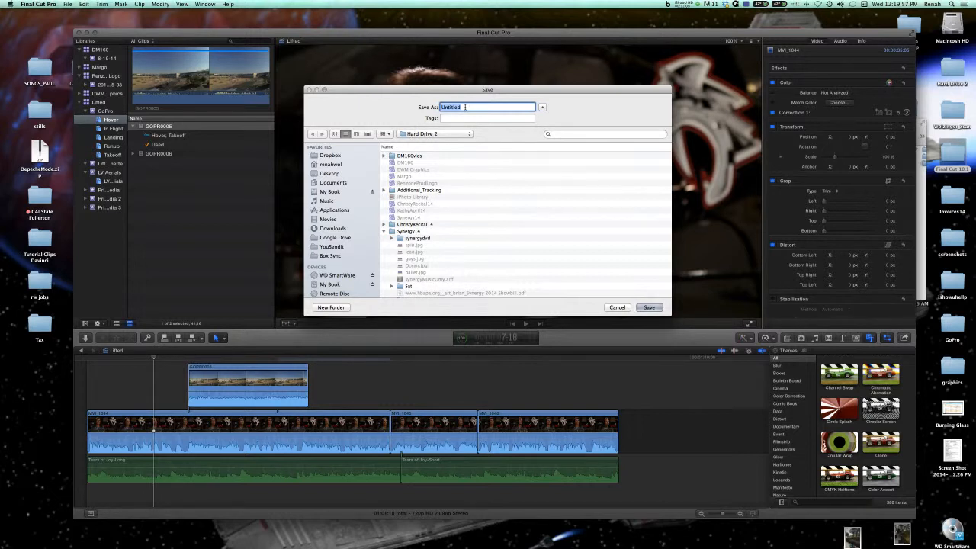
type("Lesson 1 Renah FCP")
left_click(647, 308)
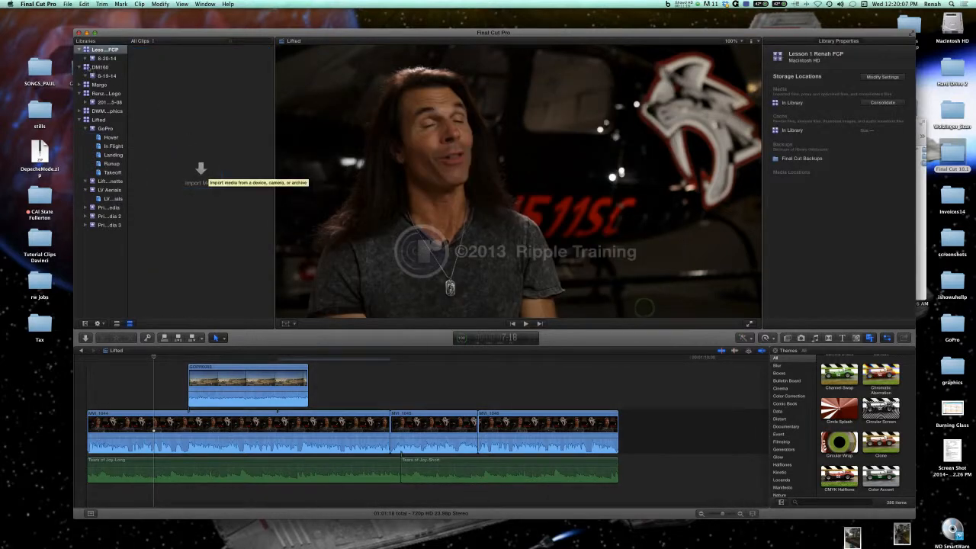
- Start a media import for the new library and browse the user folders on Macintosh HD for source media
left_click(200, 169)
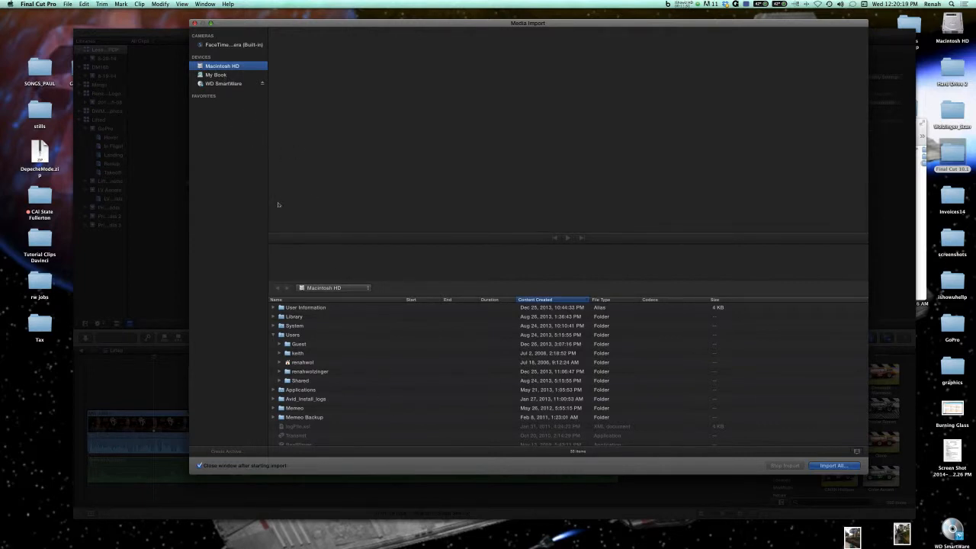
scroll(352, 401, "down", 10)
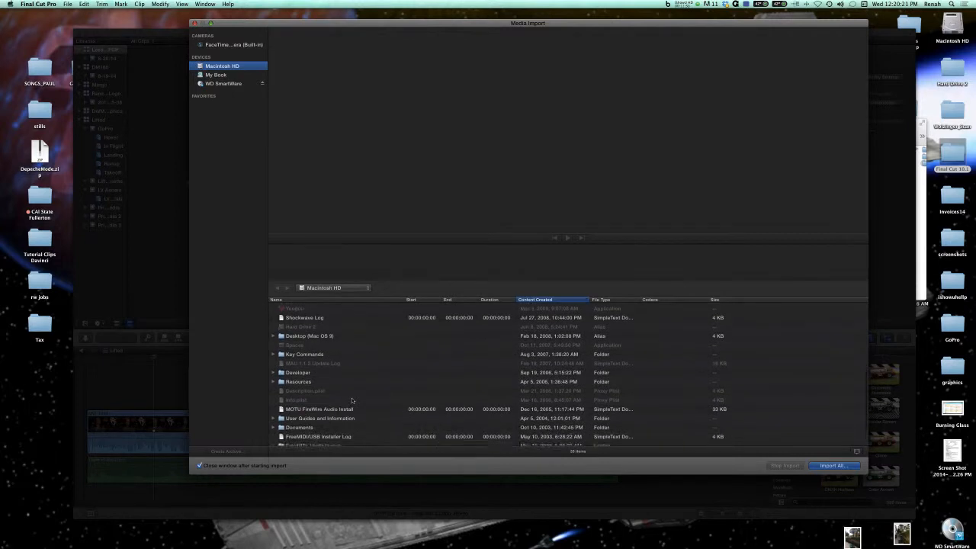
scroll(352, 400, "up", 10)
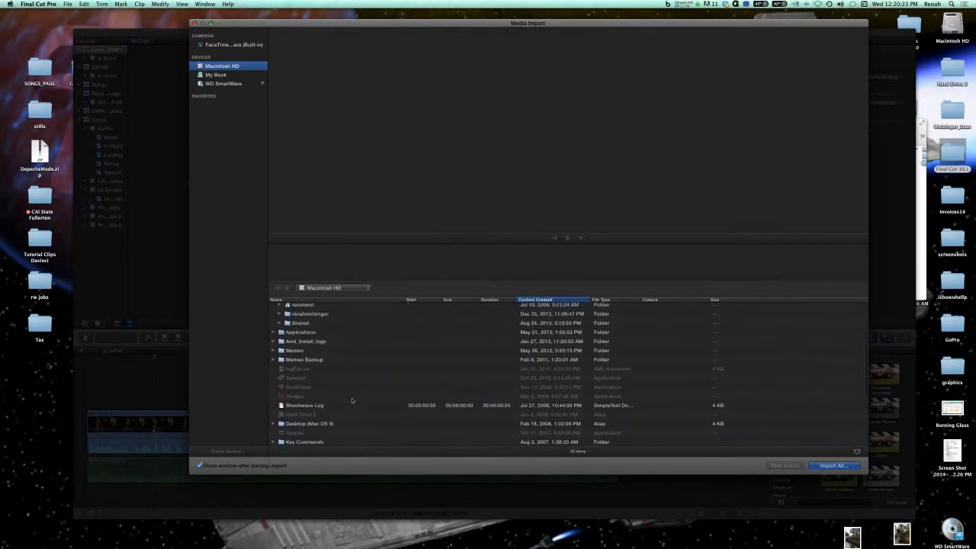
double_click(303, 362)
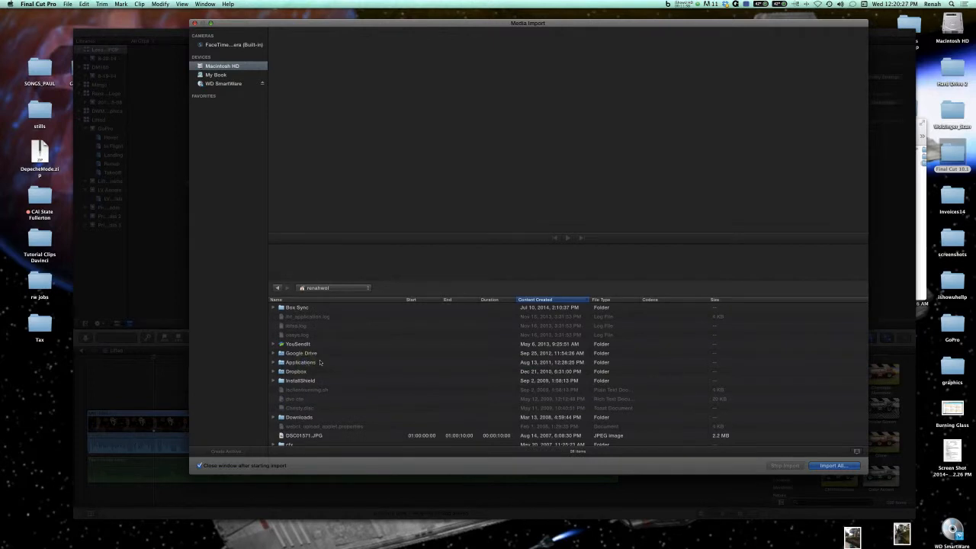
scroll(321, 362, "down", 5)
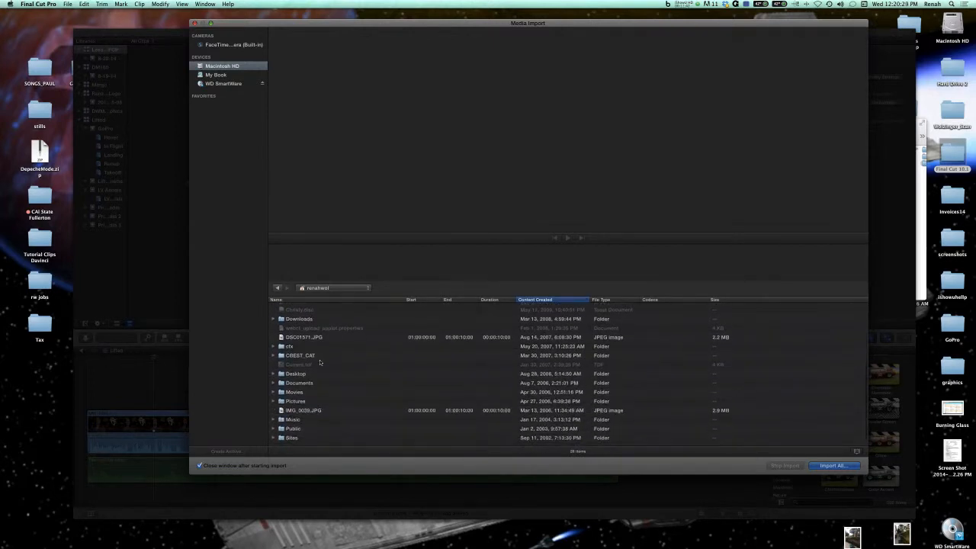
scroll(319, 372, "up", 5)
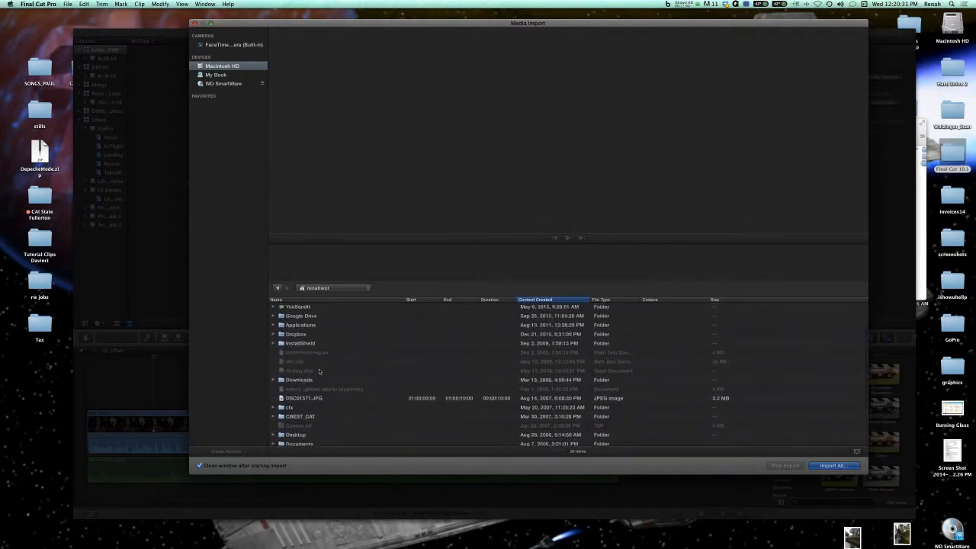
scroll(320, 371, "down", 5)
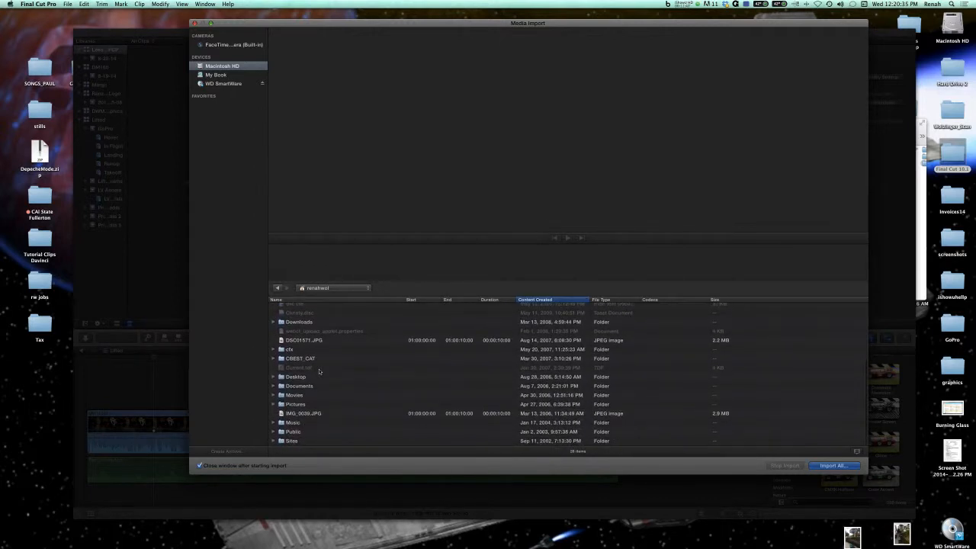
scroll(319, 371, "up", 3)
scroll(320, 371, "up", 1)
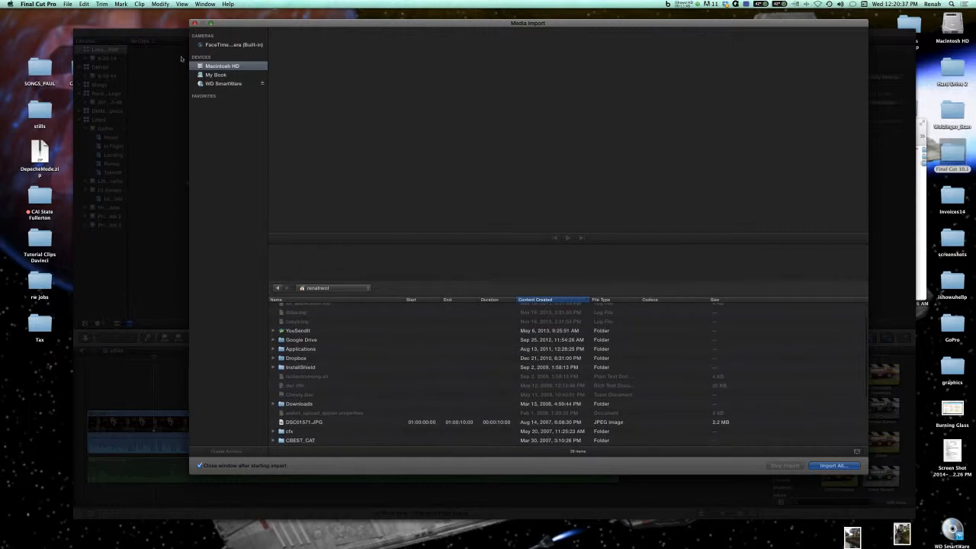
left_click(277, 289)
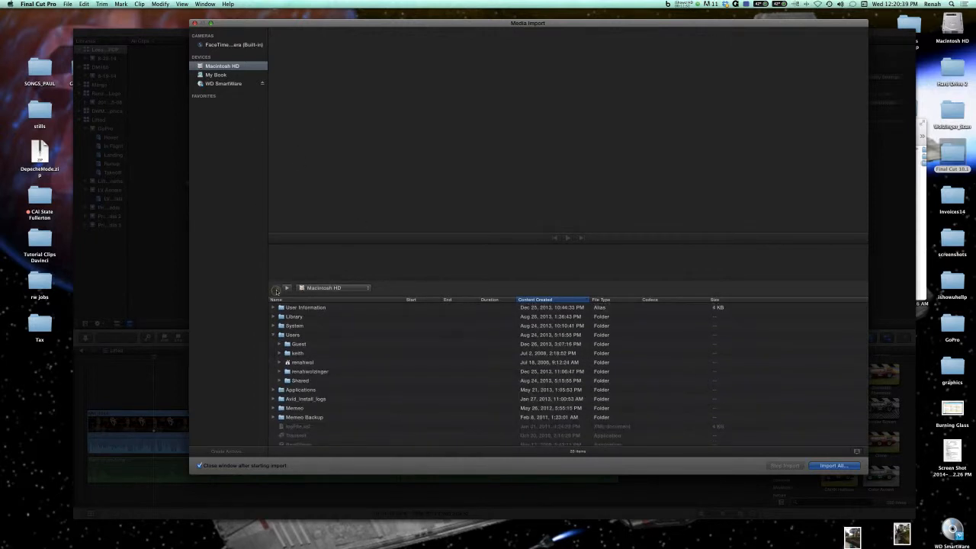
double_click(314, 372)
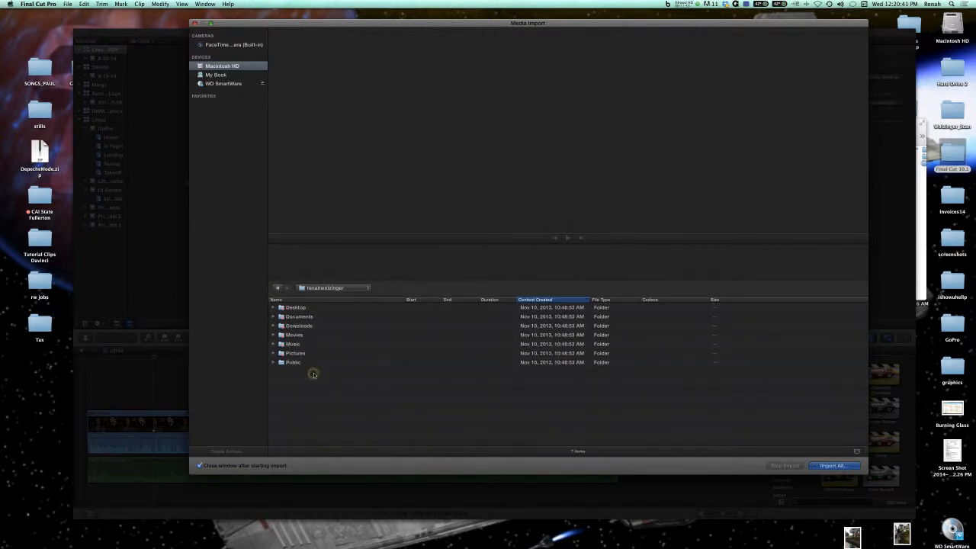
left_click(277, 288)
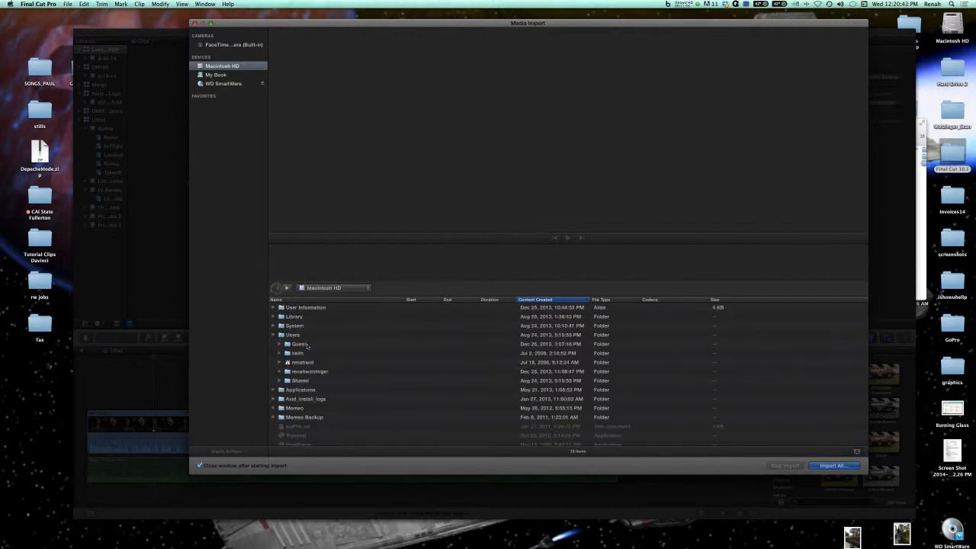
double_click(309, 371)
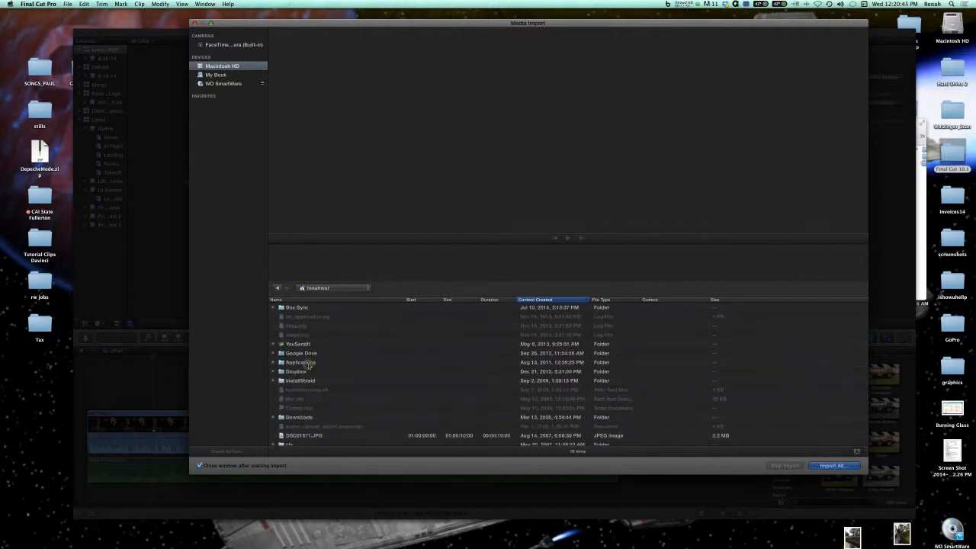
- Browse to Hard Drive 2 in the Desktop folder, select the DM160vids folder and close the media import without importing
scroll(305, 404, "down", 4)
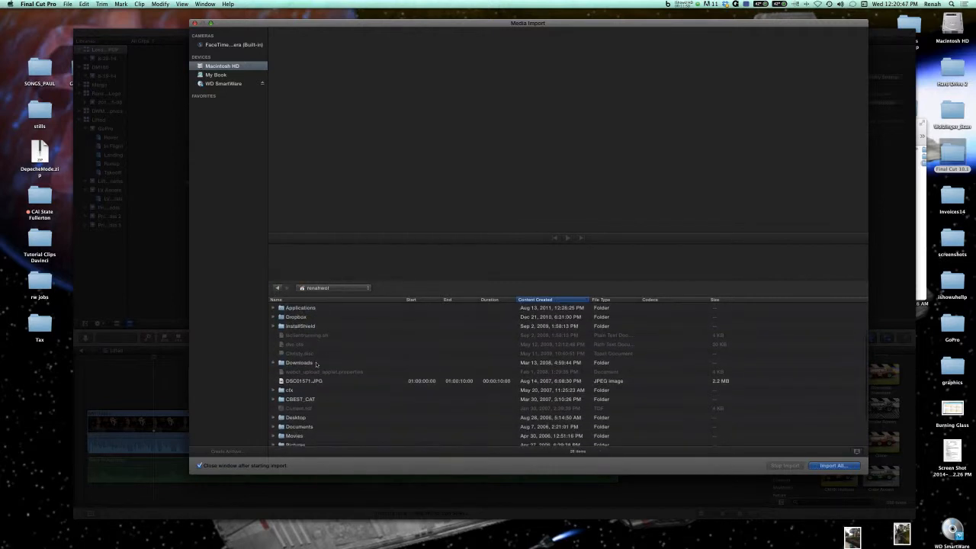
double_click(300, 405)
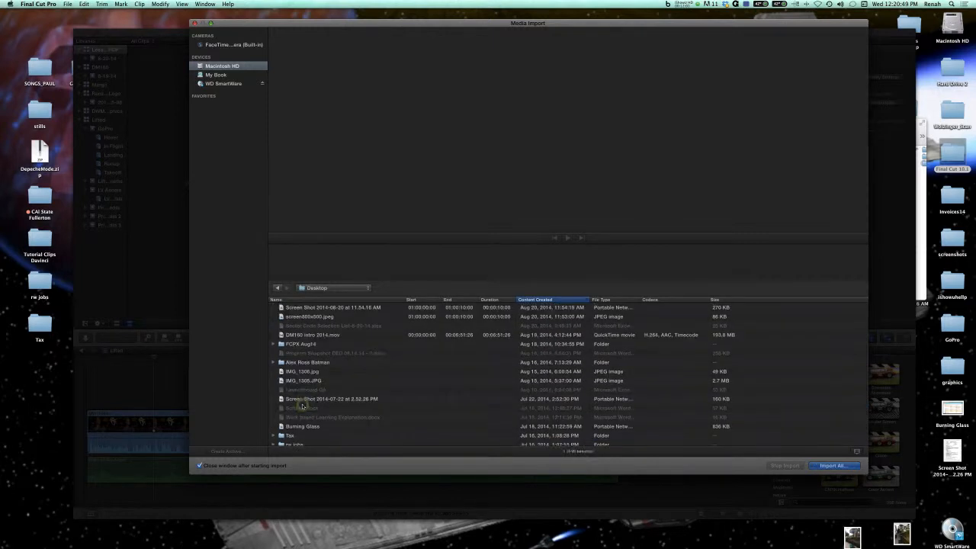
scroll(322, 391, "down", 8)
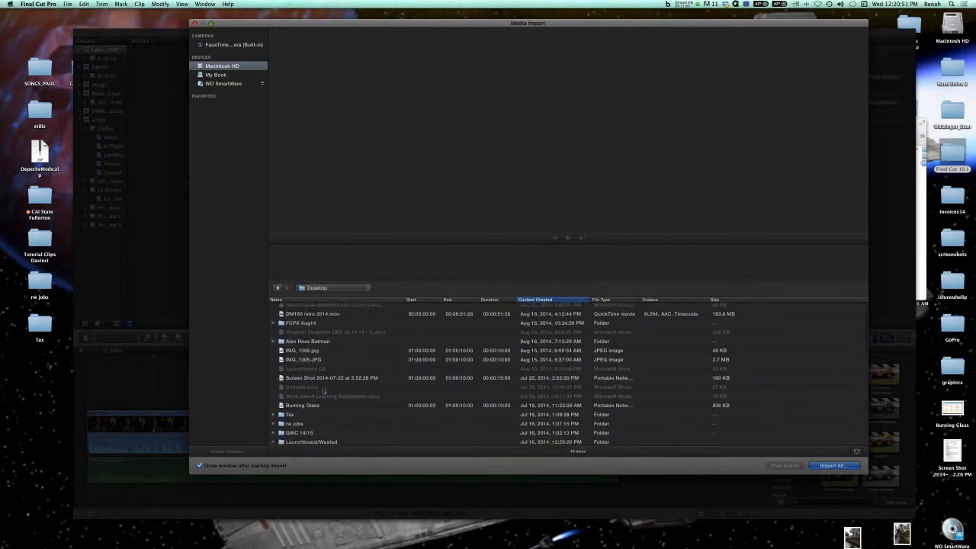
scroll(323, 390, "down", 6)
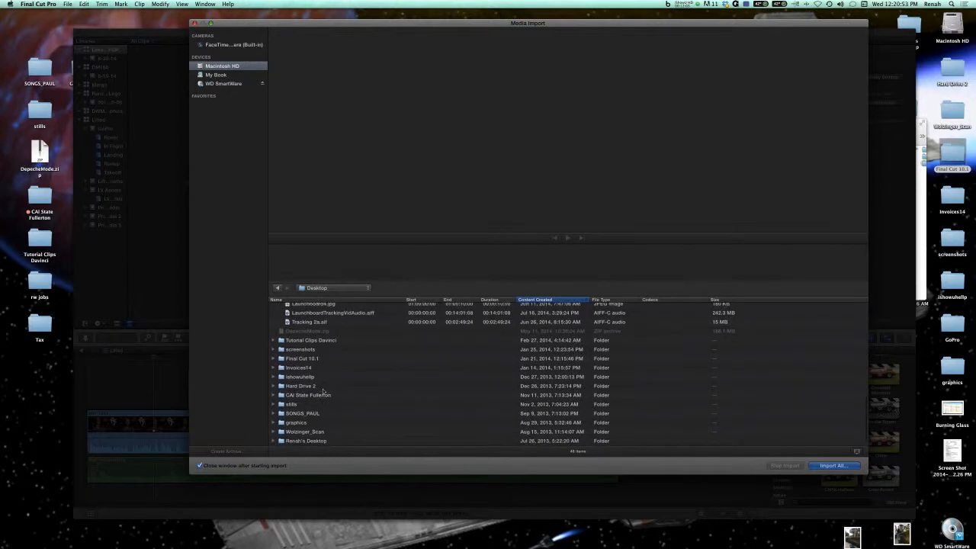
left_click(313, 387)
double_click(313, 386)
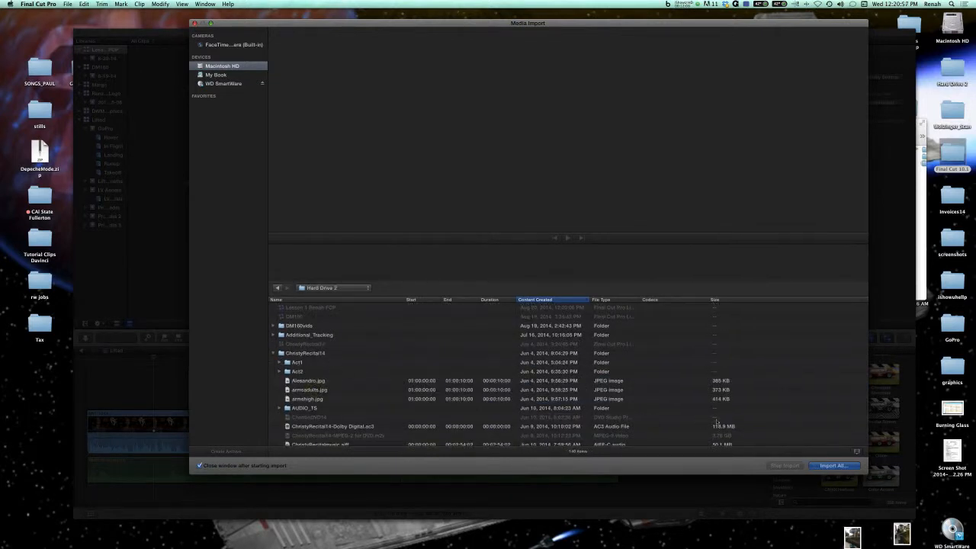
left_click(317, 327)
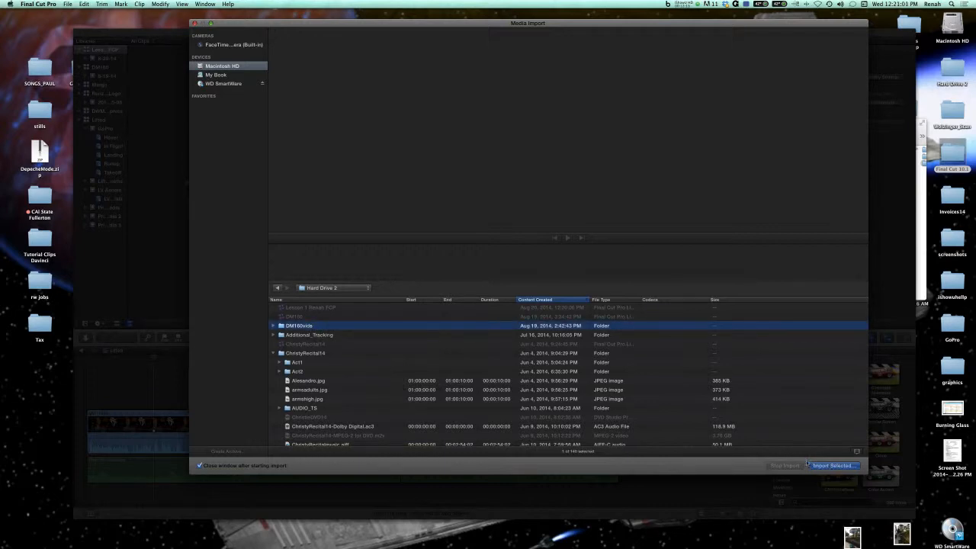
left_click(193, 23)
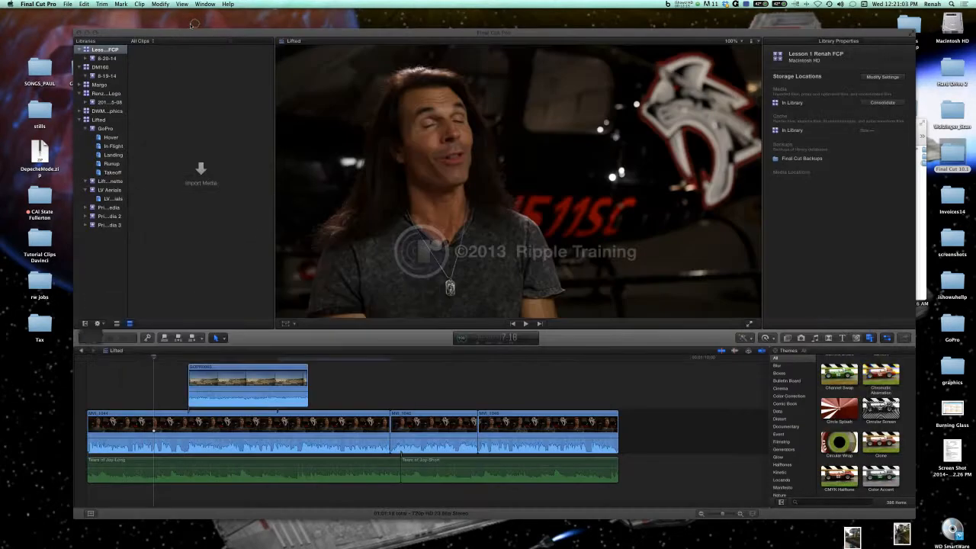
- Show the clips in the Lifted library's Hover collection and GoPro event, and collapse the GoPro event
left_click(110, 137)
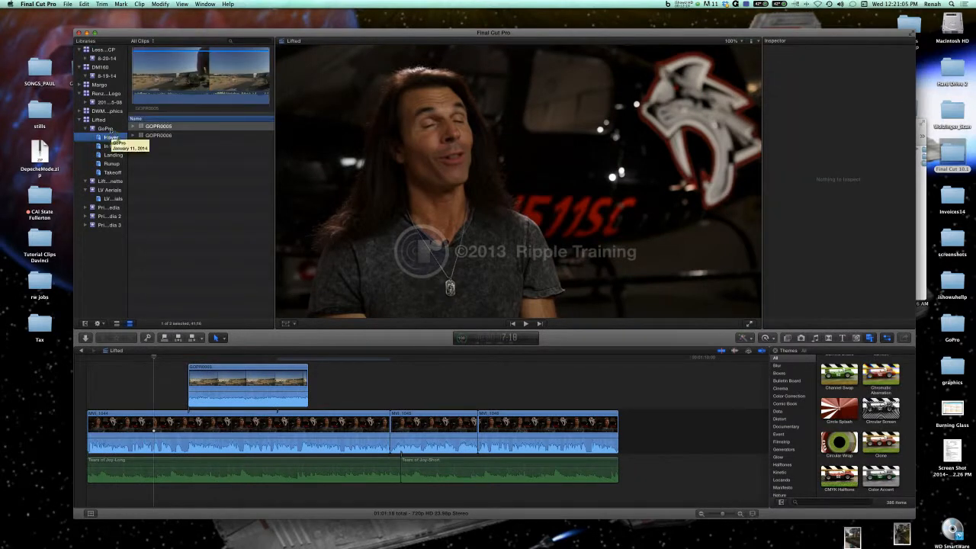
left_click(104, 129)
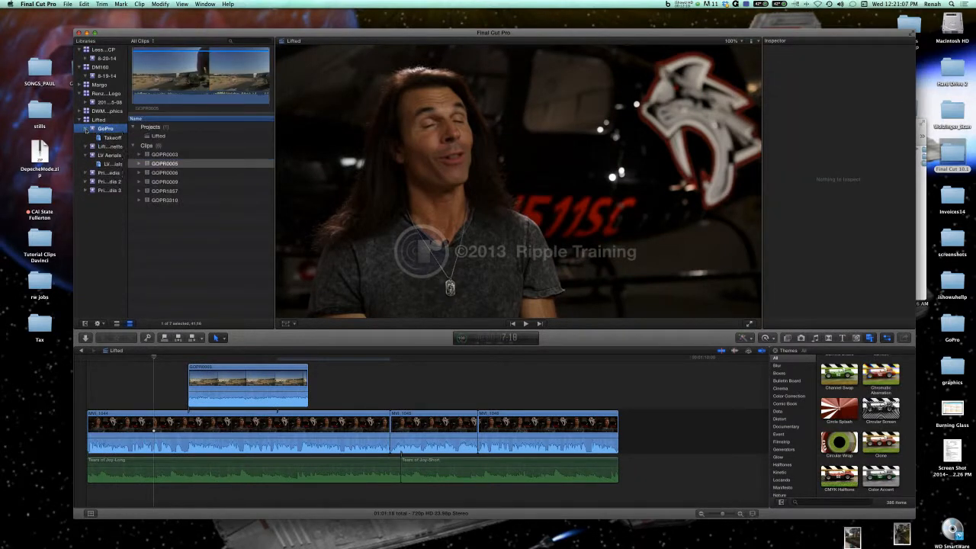
left_click(86, 128)
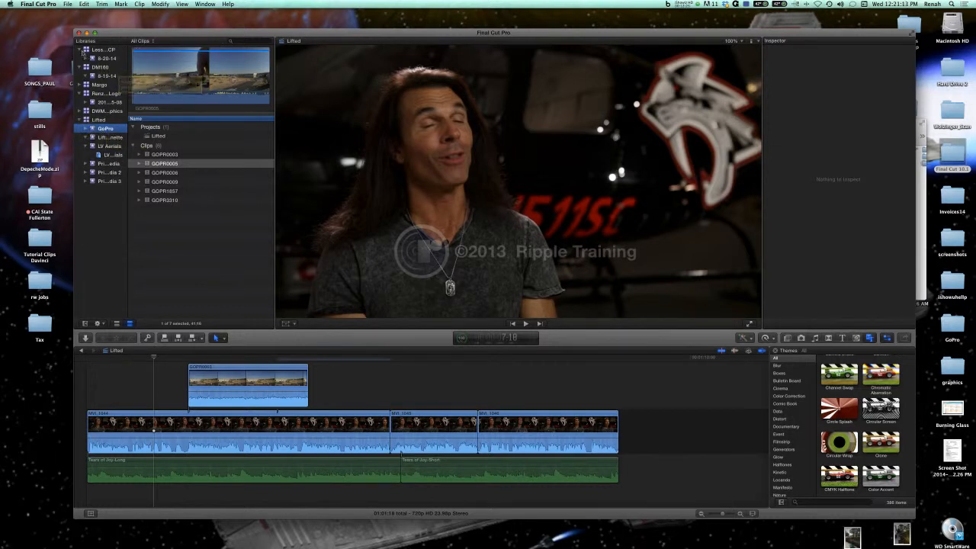
- Select the new Lesson 1 library and view the commands available for it without applying any
left_click(89, 55)
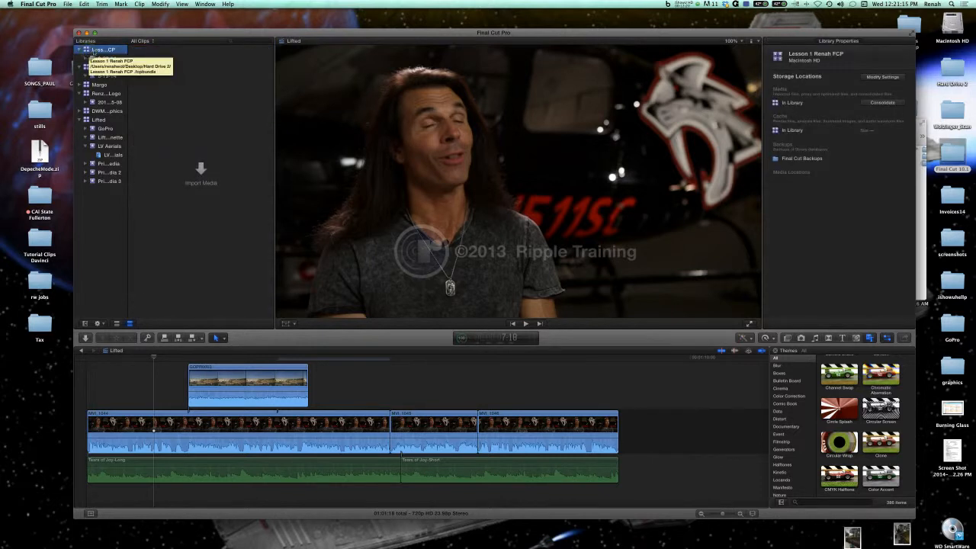
right_click(89, 51)
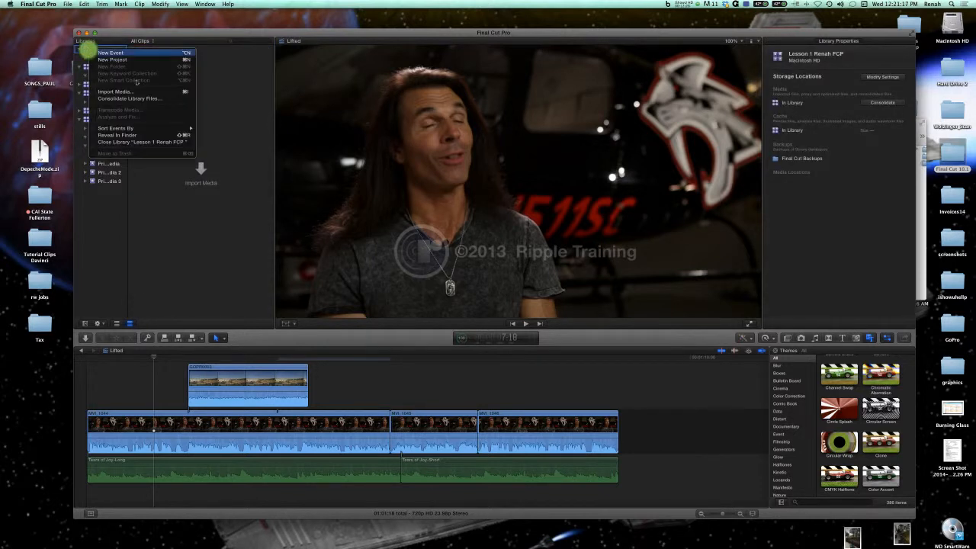
mouse_move(151, 127)
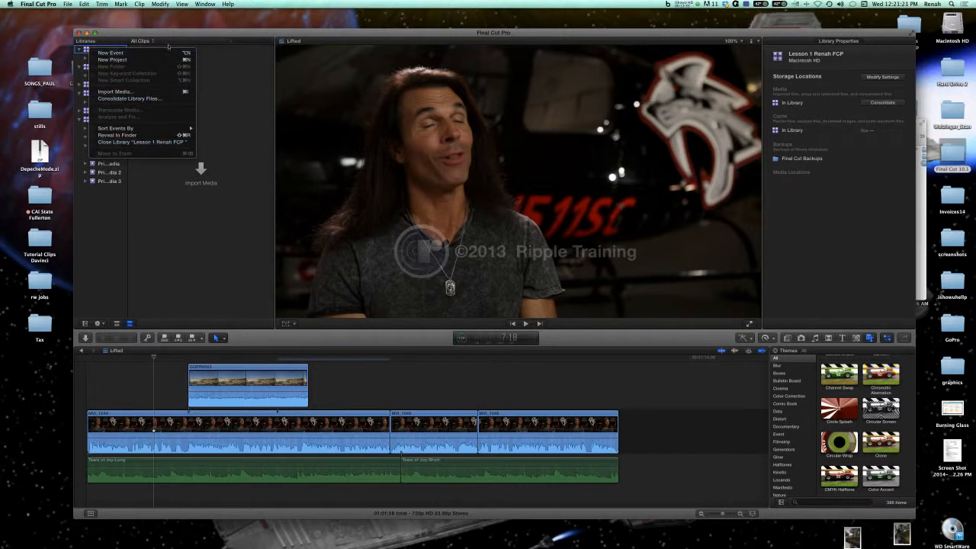
left_click(234, 64)
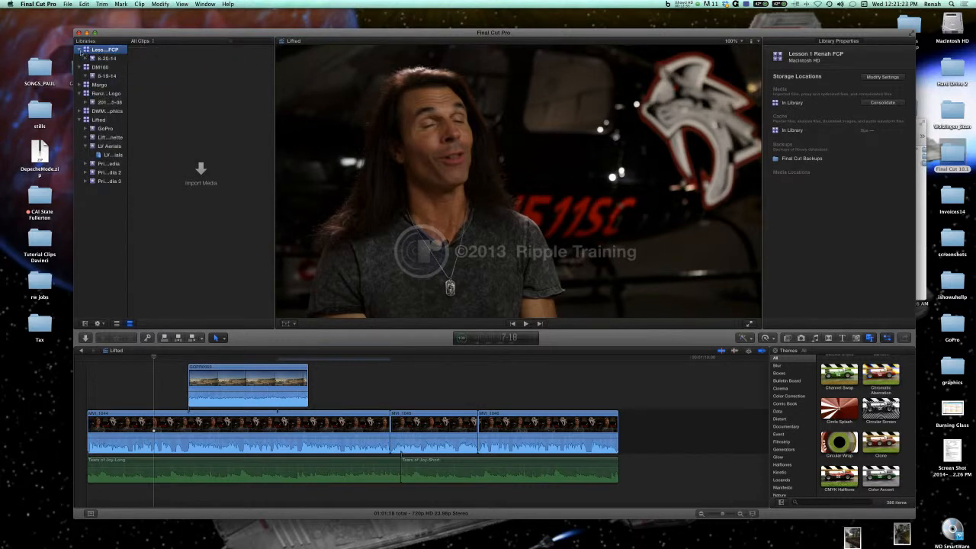
- Close the Lesson 1 library and move the editing window closer to the upper-left corner of the desktop
left_click(80, 51)
right_click(87, 51)
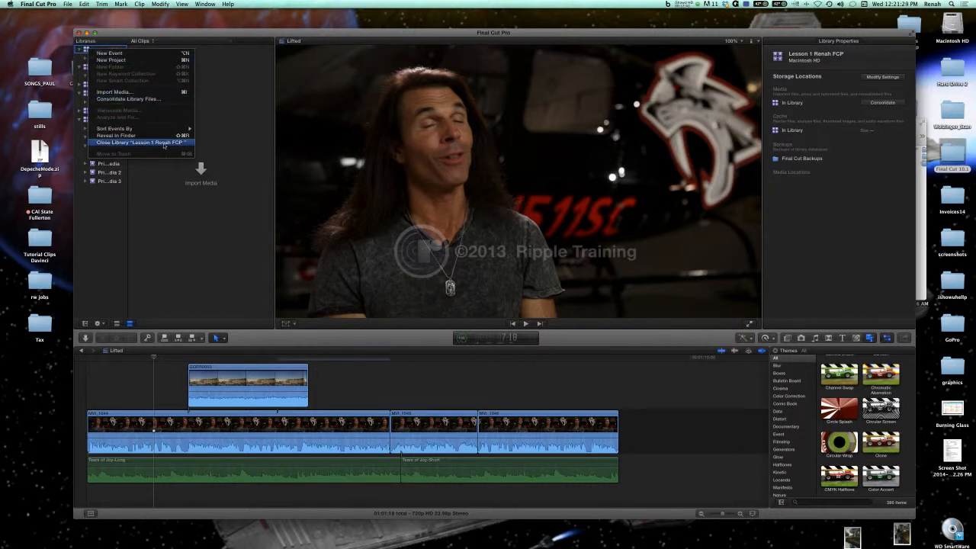
left_click(164, 143)
left_click_drag(168, 29, 143, 11)
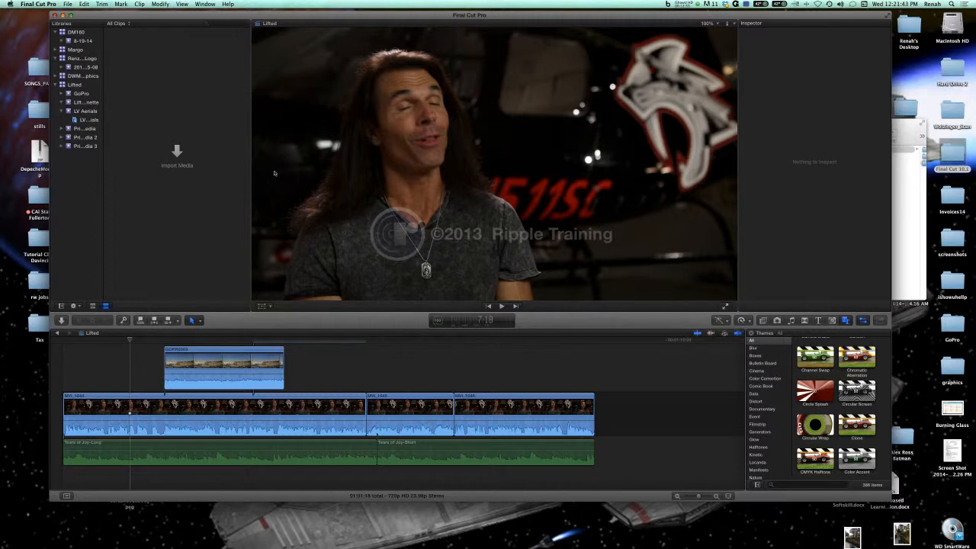
left_click_drag(351, 16, 349, 17)
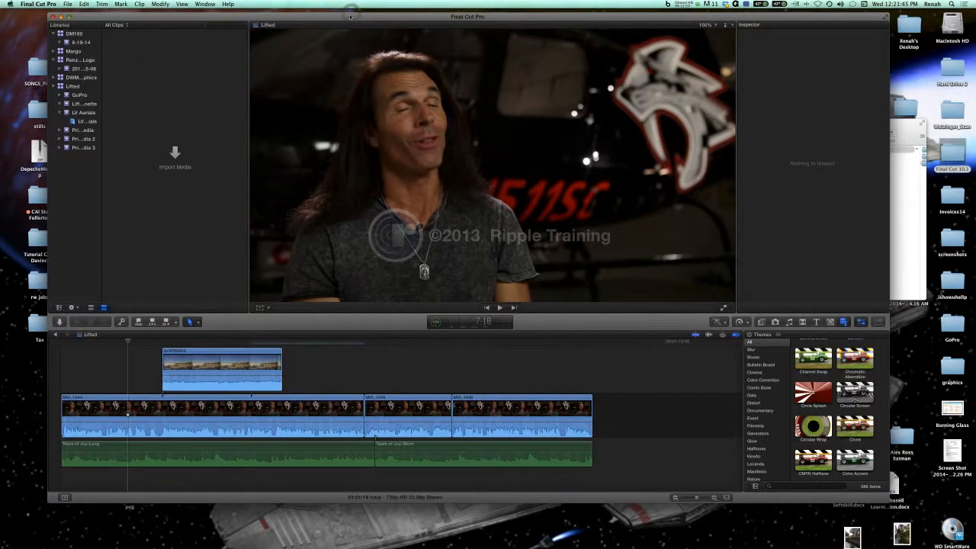
left_click(694, 5)
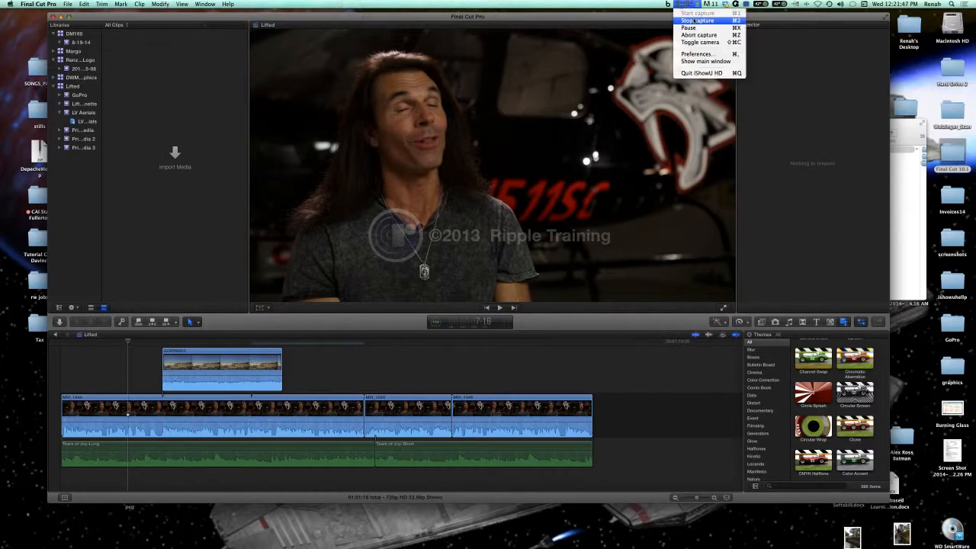